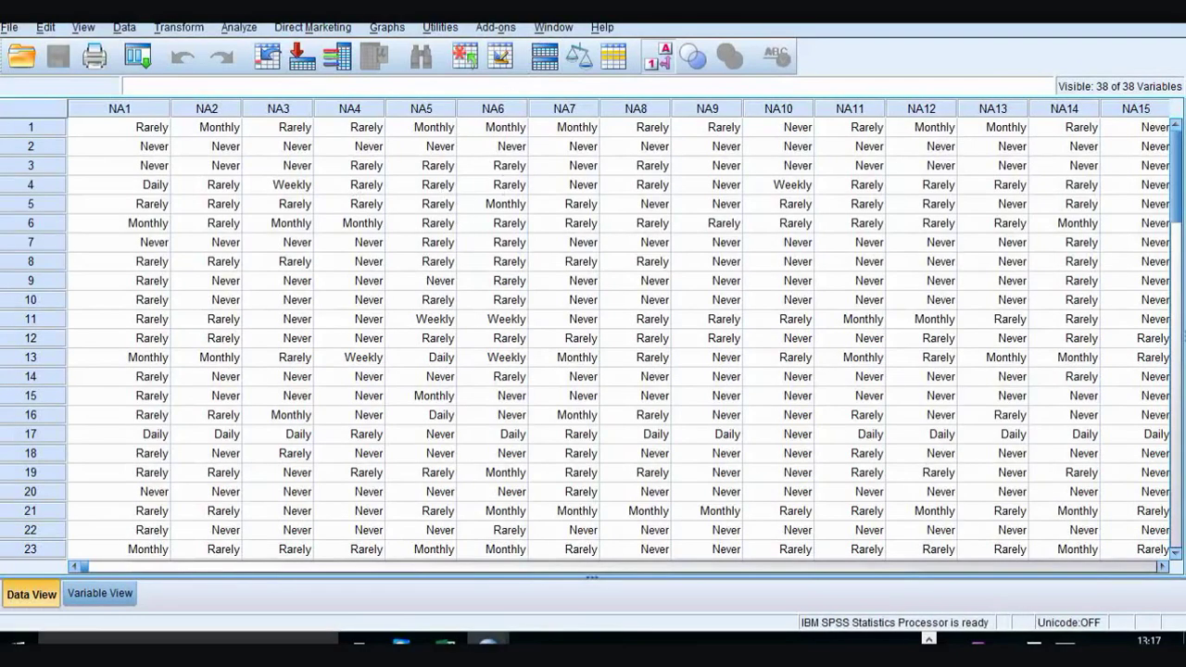
- In the SPSS output window, copy the frequency table "Someone withholding information which affects your performance"
{"action": "left_click", "coordinate": [550, 28]}
{"action": "left_click", "coordinate": [593, 115]}
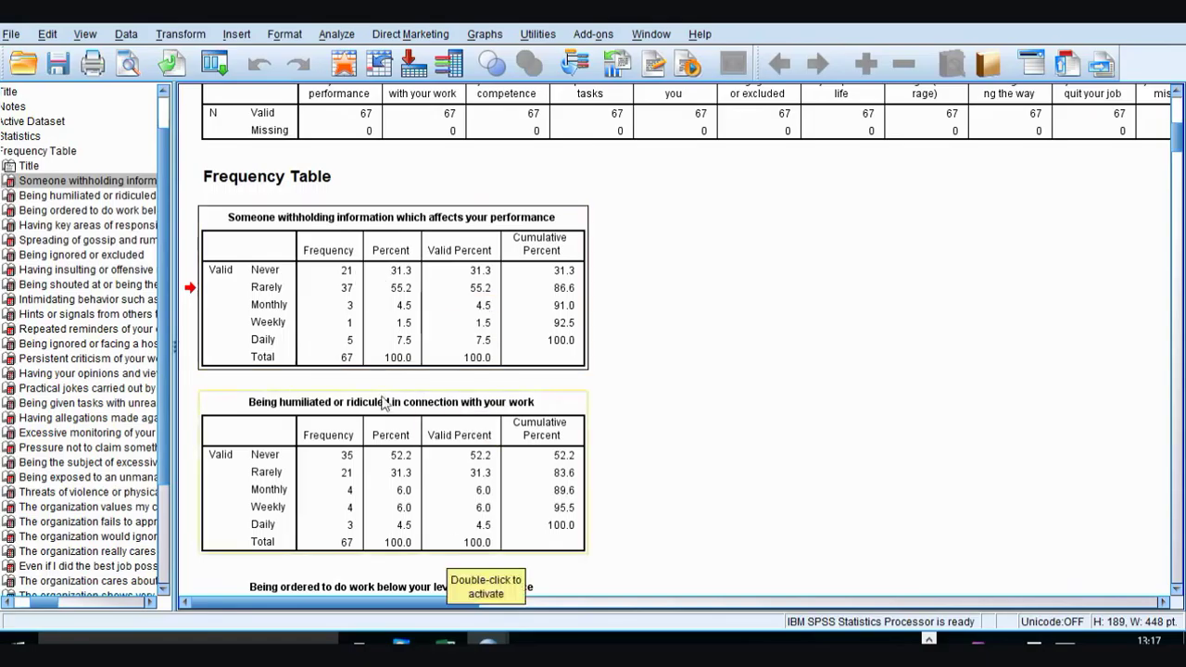
{"action": "left_click", "coordinate": [343, 276]}
{"action": "right_click", "coordinate": [343, 274]}
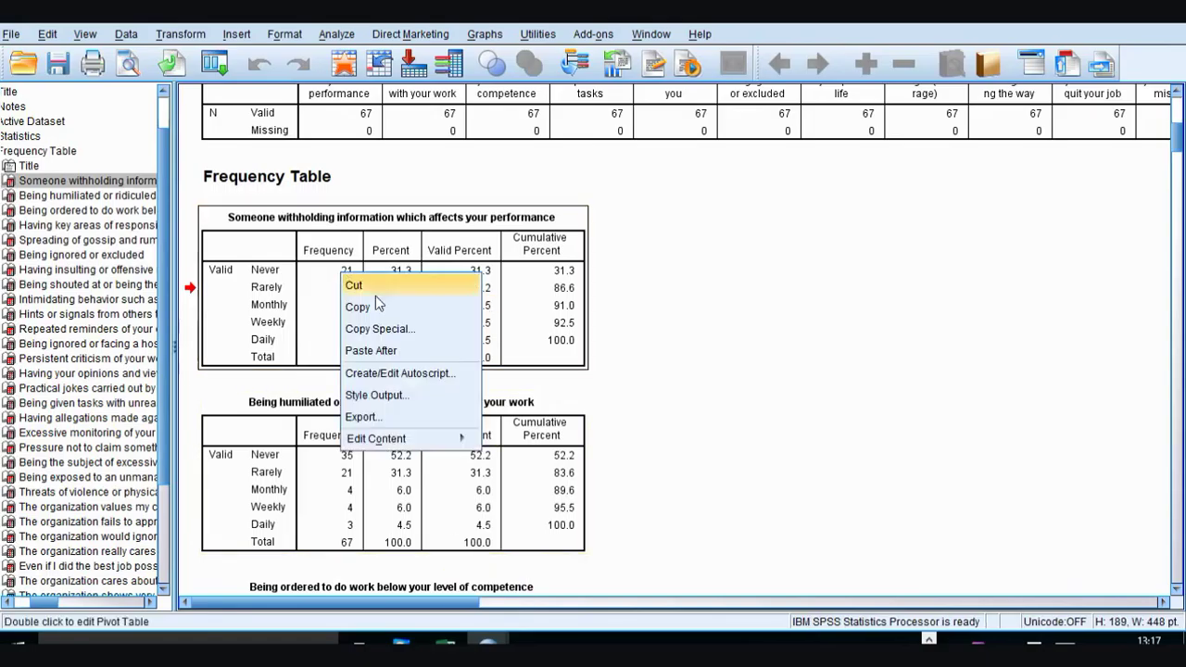
{"action": "left_click", "coordinate": [392, 307]}
- Switch to the Excel workbook Book1 and paste the copied frequency table at A1 of Sheet1
{"action": "mouse_move", "coordinate": [445, 642]}
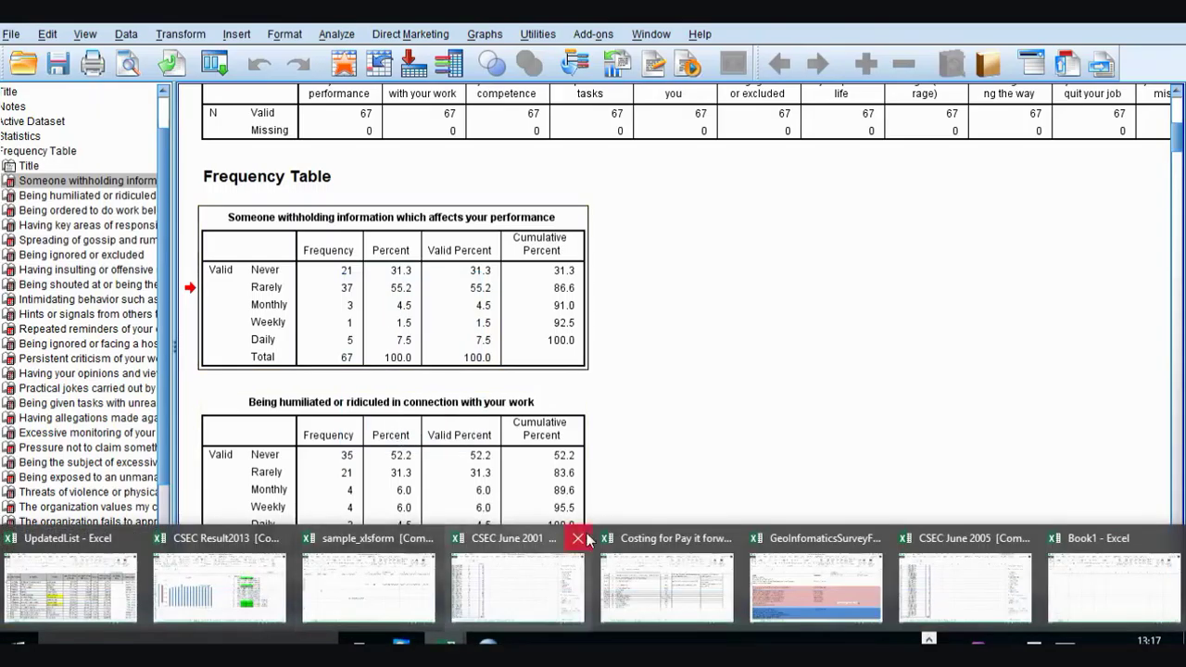
{"action": "left_click", "coordinate": [1110, 576]}
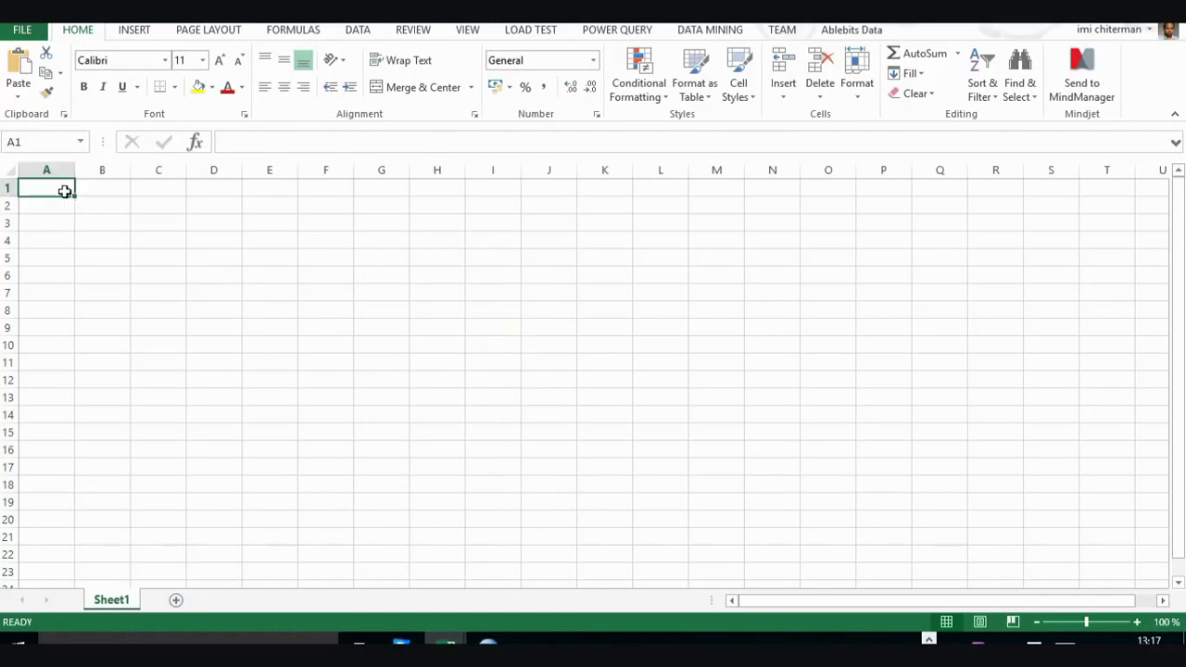
{"action": "left_click", "coordinate": [18, 95]}
{"action": "left_click", "coordinate": [27, 136]}
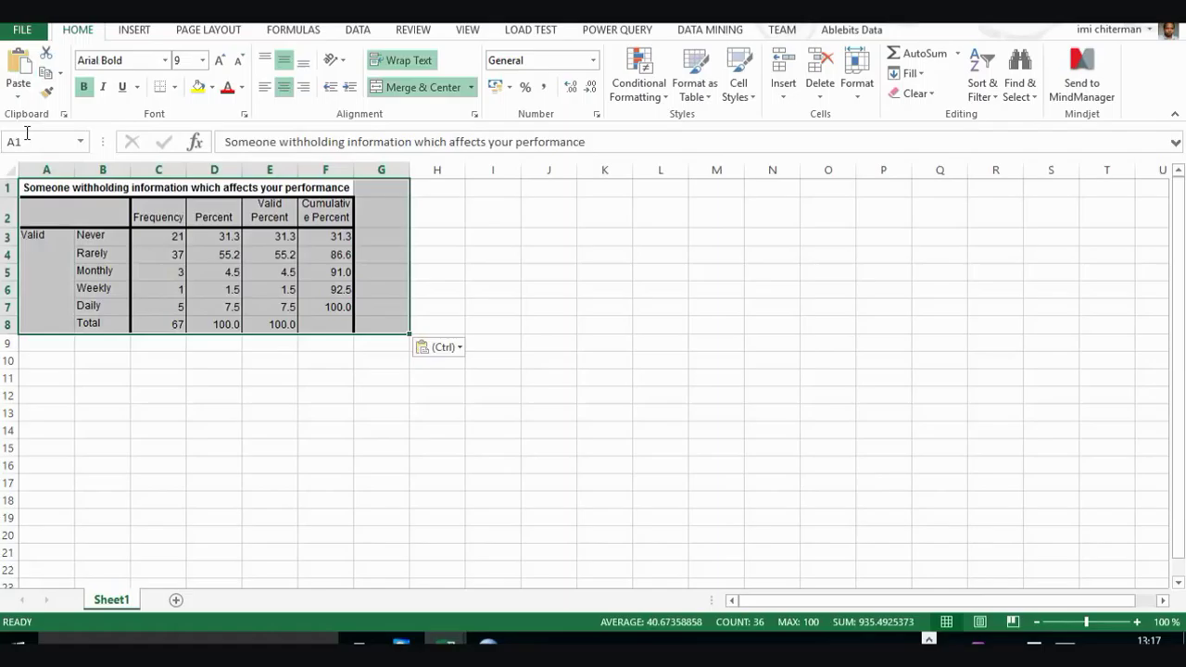
{"action": "left_click", "coordinate": [214, 377]}
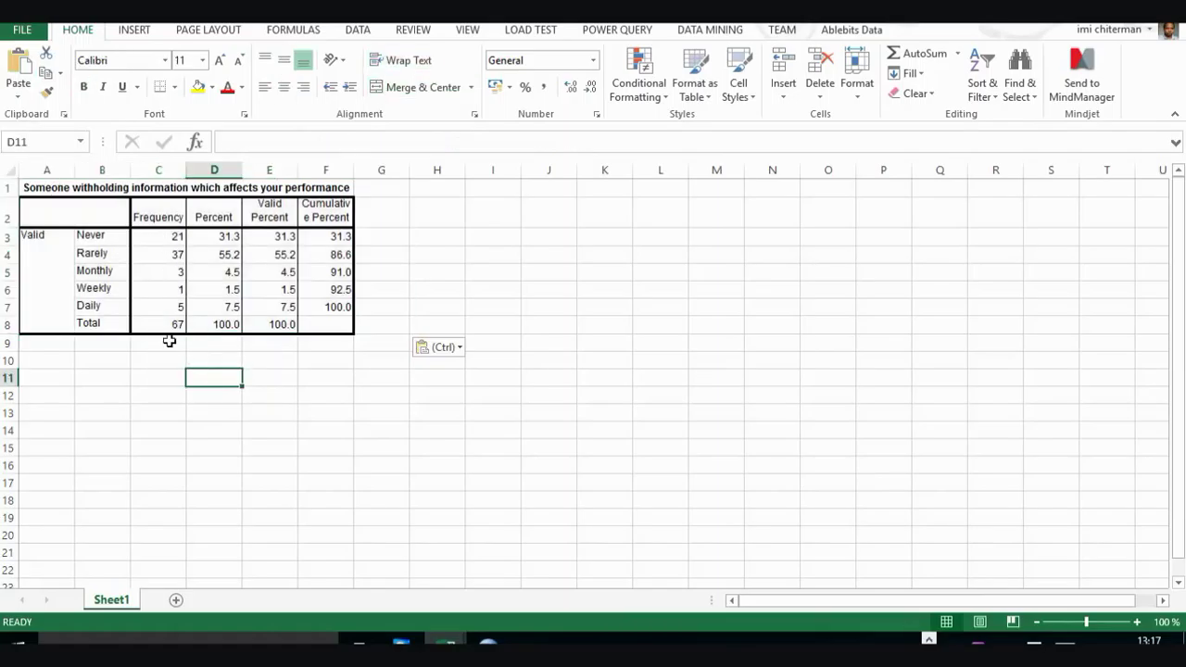
- Add a new worksheet, place it before Sheet1 and rename it Total
{"action": "left_click", "coordinate": [176, 600]}
{"action": "left_click", "coordinate": [128, 605]}
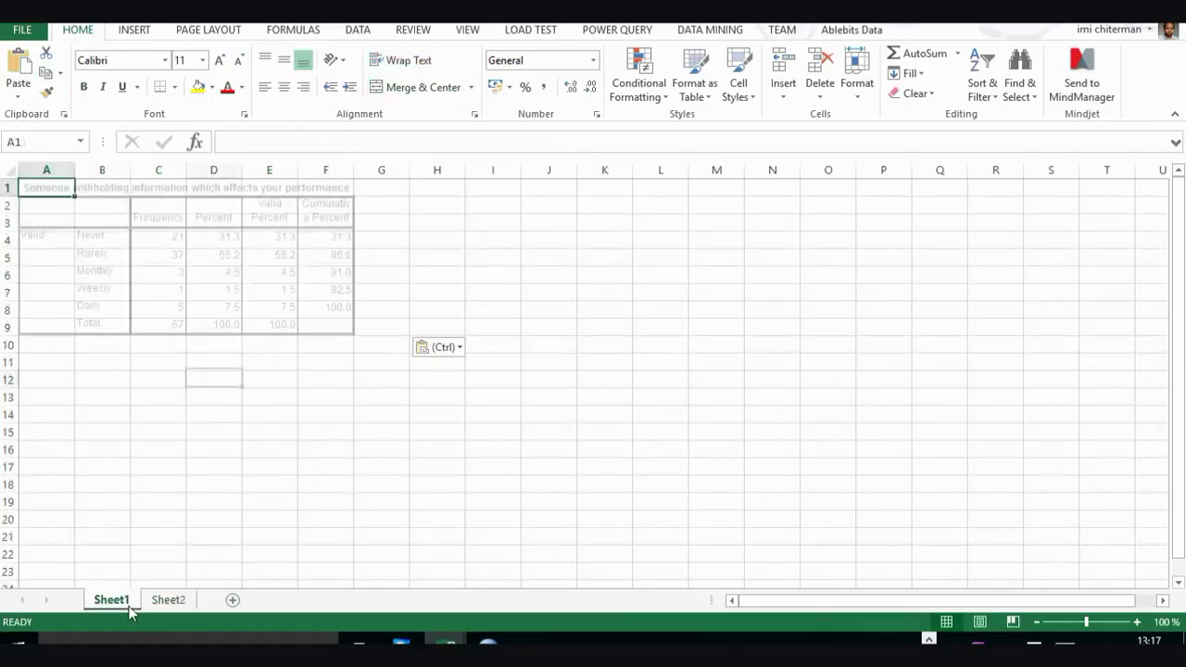
{"action": "left_click_drag", "start_coordinate": [169, 600], "coordinate": [99, 607]}
{"action": "double_click", "coordinate": [109, 600]}
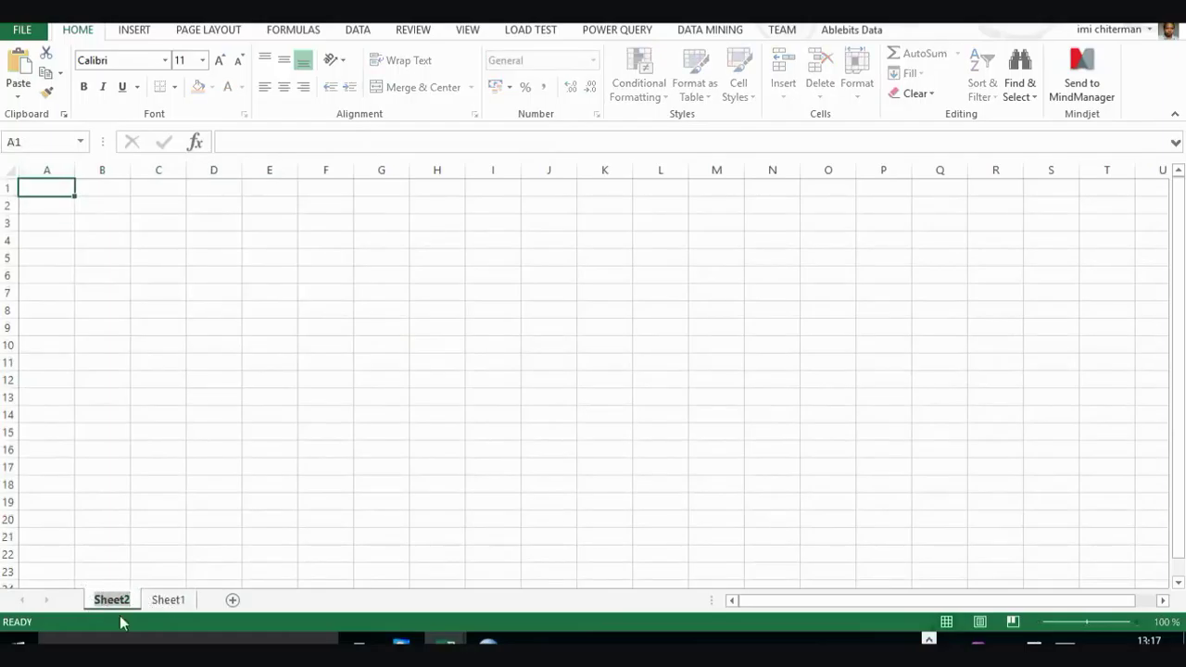
{"action": "type", "text": "Total"}
{"action": "key", "text": "Return"}
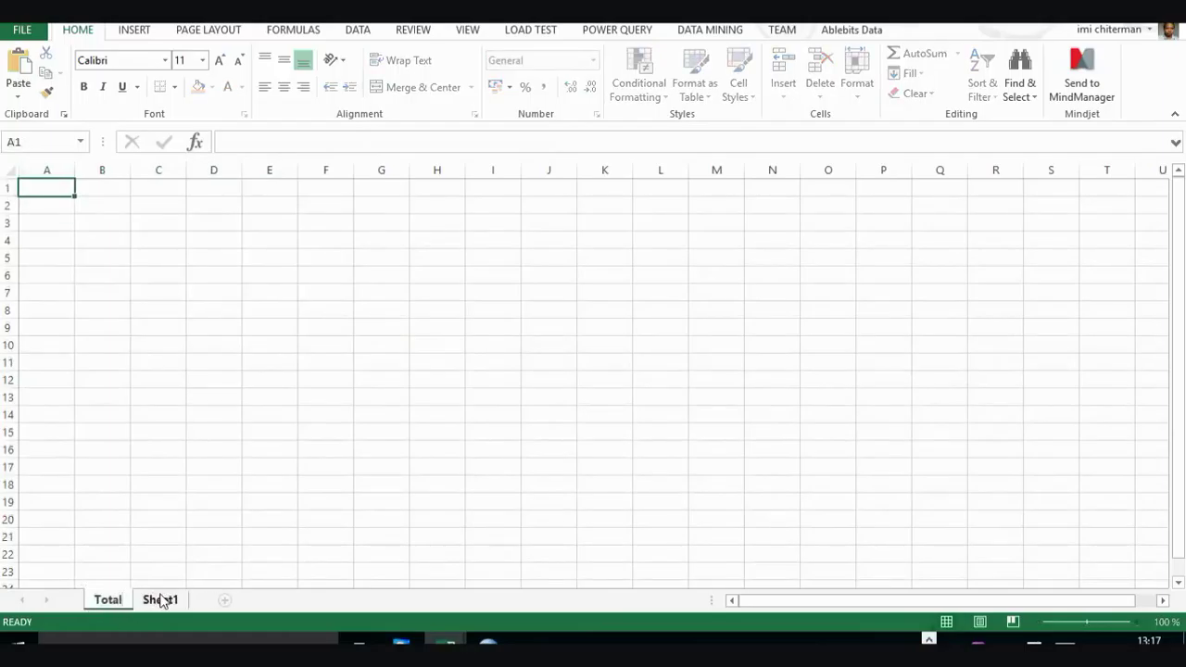
- Copy the response labels Never through Total from B3:B8 of Sheet1 to B3 of the Total sheet
{"action": "left_click", "coordinate": [160, 600]}
{"action": "left_click_drag", "start_coordinate": [92, 236], "coordinate": [109, 327]}
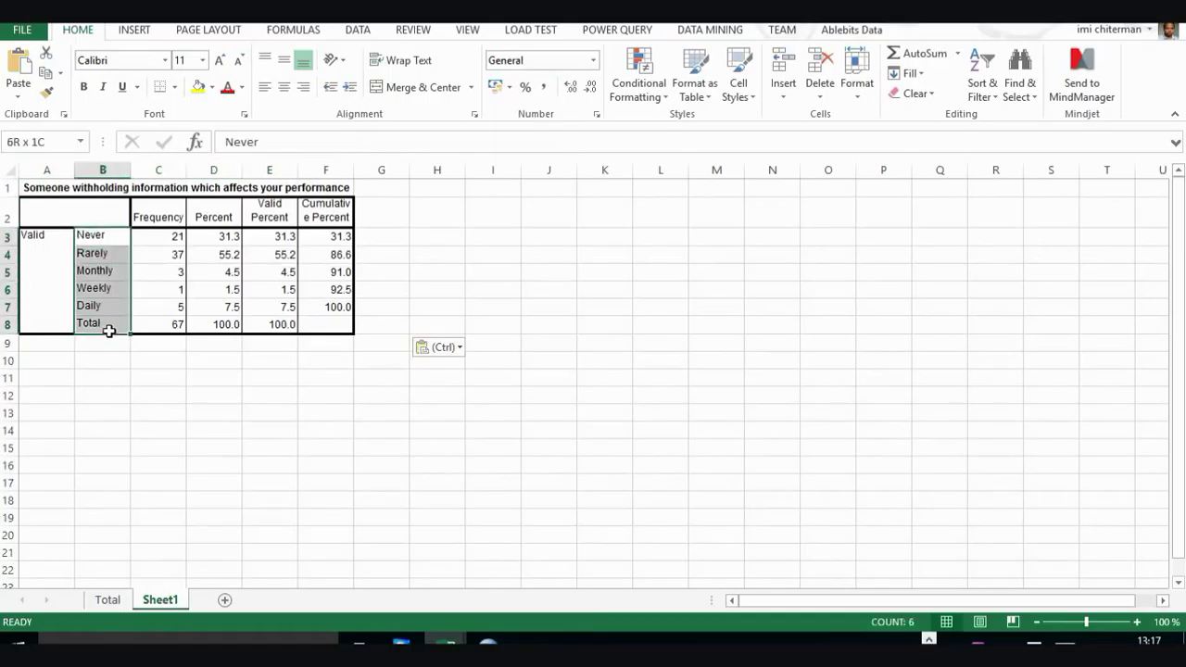
{"action": "key", "text": "ctrl+c"}
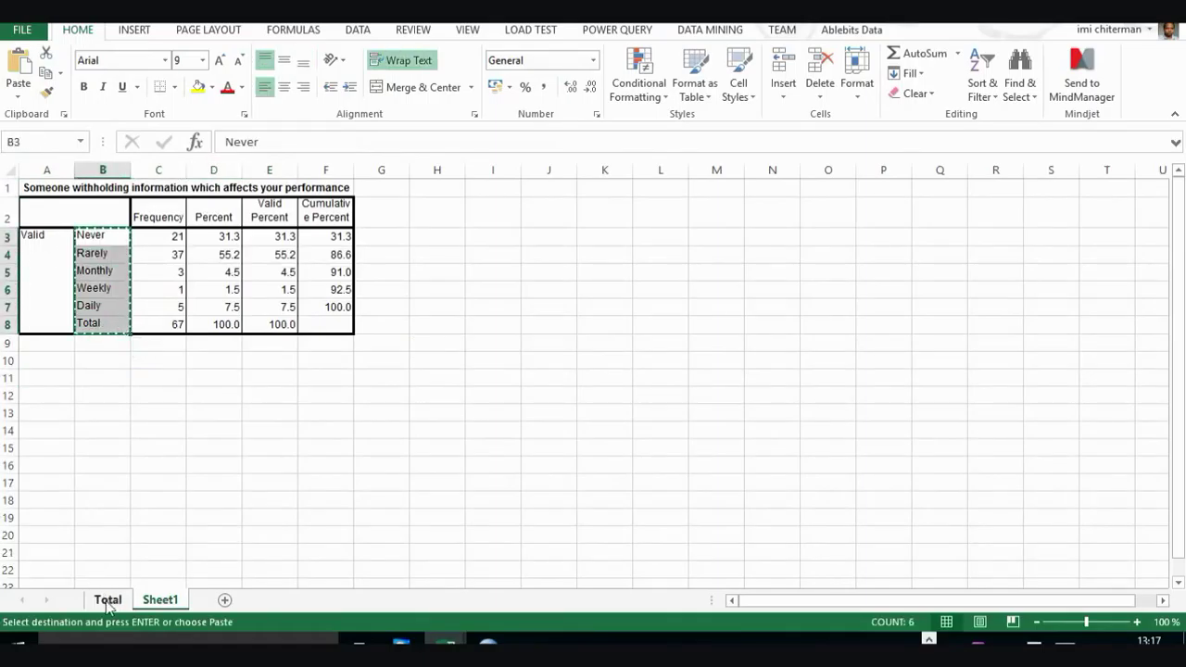
{"action": "left_click", "coordinate": [107, 600]}
{"action": "left_click", "coordinate": [112, 222]}
{"action": "key", "text": "ctrl+v"}
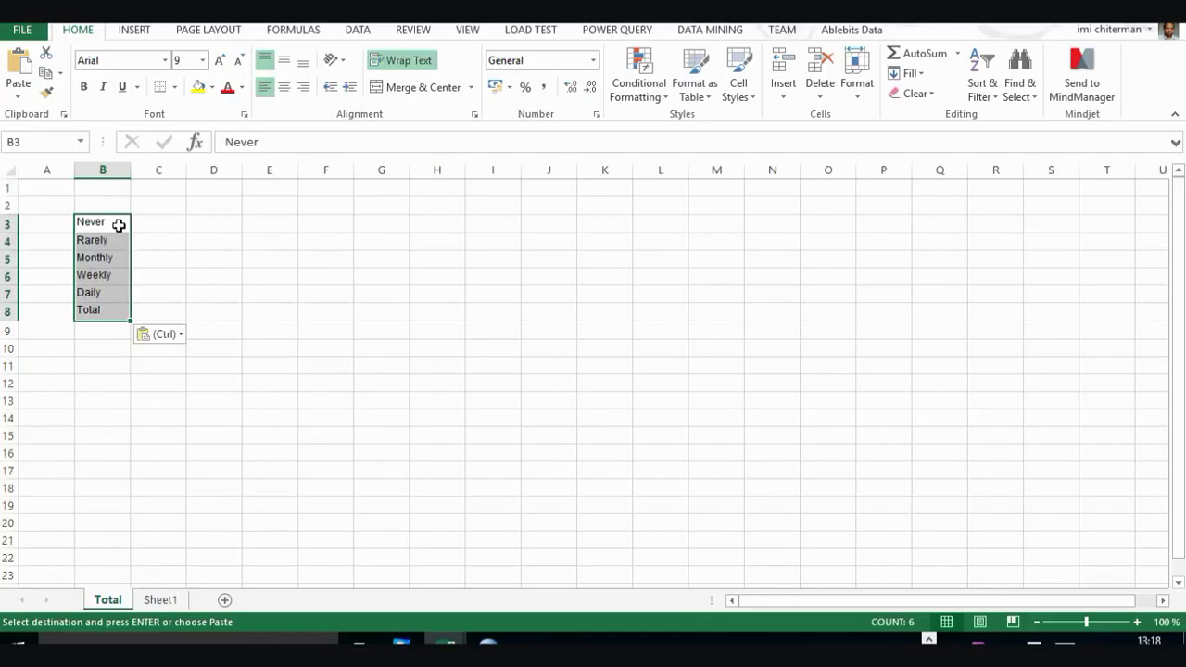
- Copy the title text "Someone withholding information which affects your performance" from Sheet1 into A3 of the Total sheet, and widen column B
{"action": "left_click", "coordinate": [59, 224]}
{"action": "left_click", "coordinate": [176, 600]}
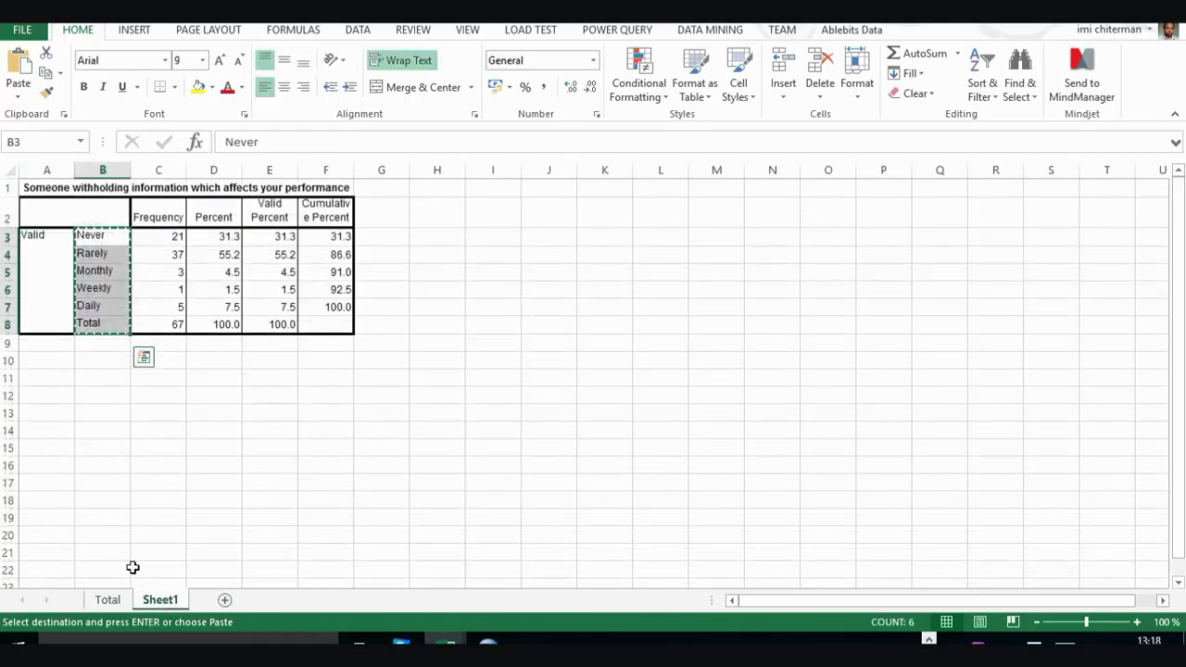
{"action": "left_click", "coordinate": [110, 190]}
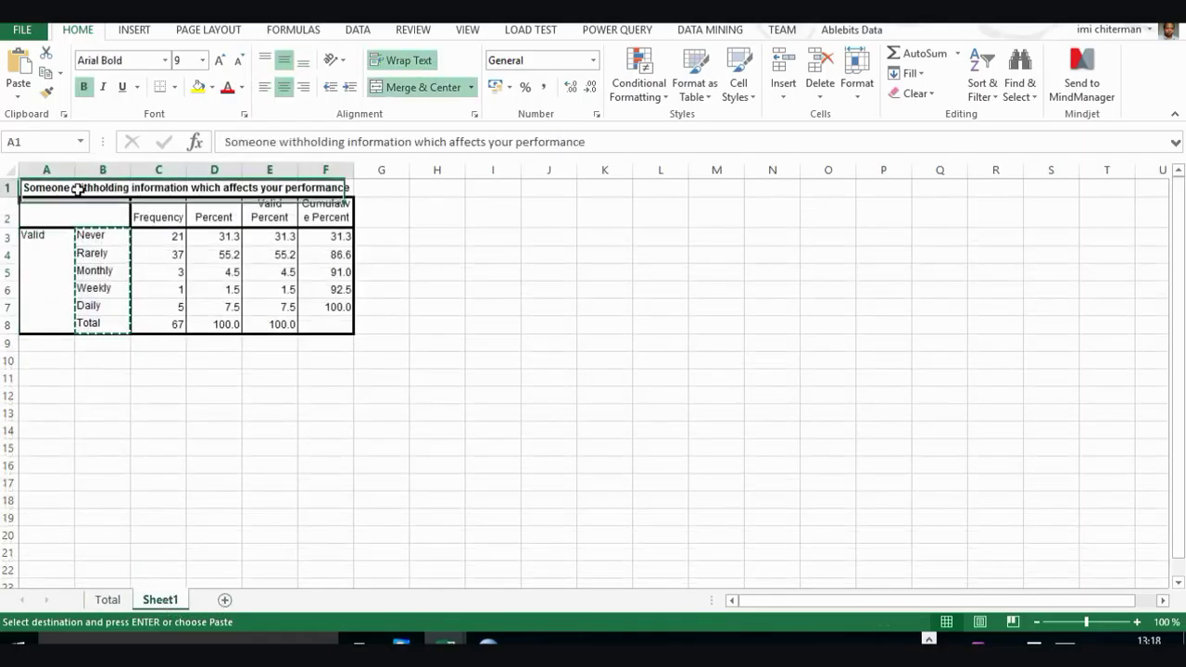
{"action": "left_click_drag", "start_coordinate": [588, 142], "coordinate": [224, 142]}
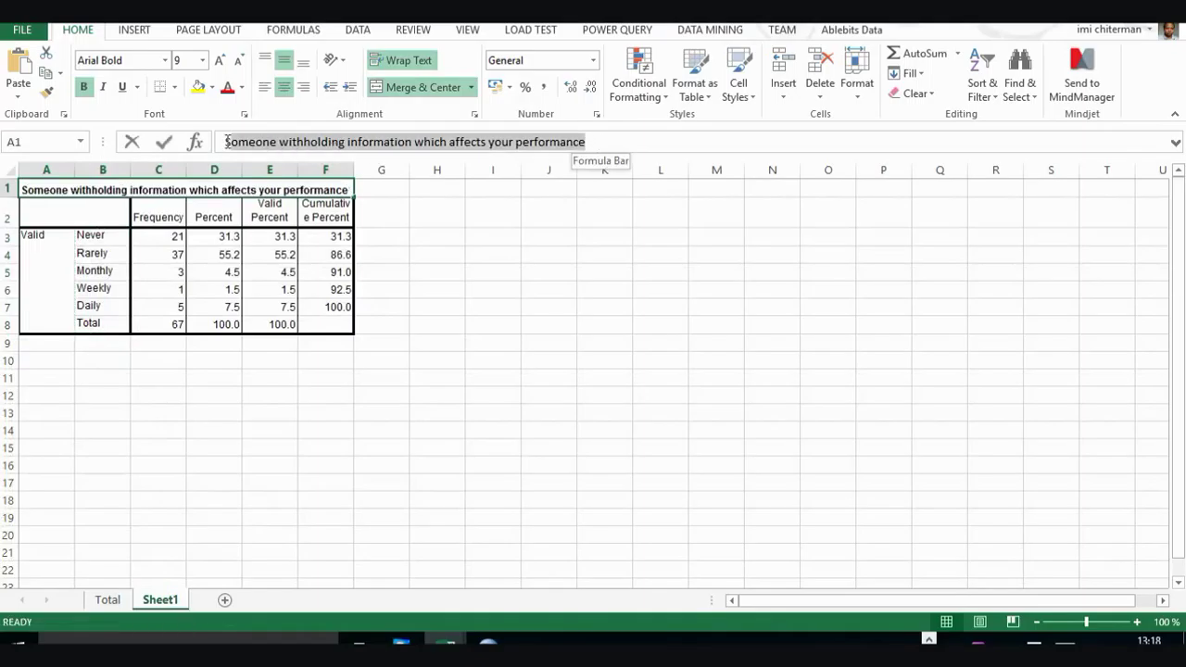
{"action": "left_click", "coordinate": [107, 601]}
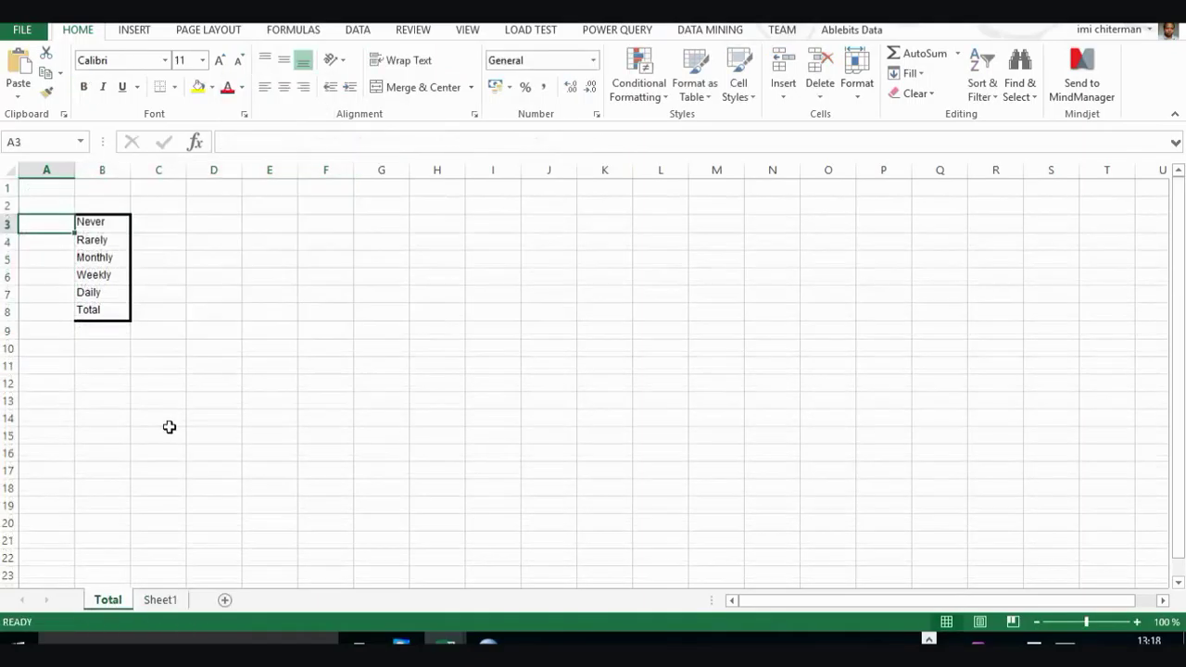
{"action": "left_click_drag", "start_coordinate": [127, 176], "coordinate": [170, 170]}
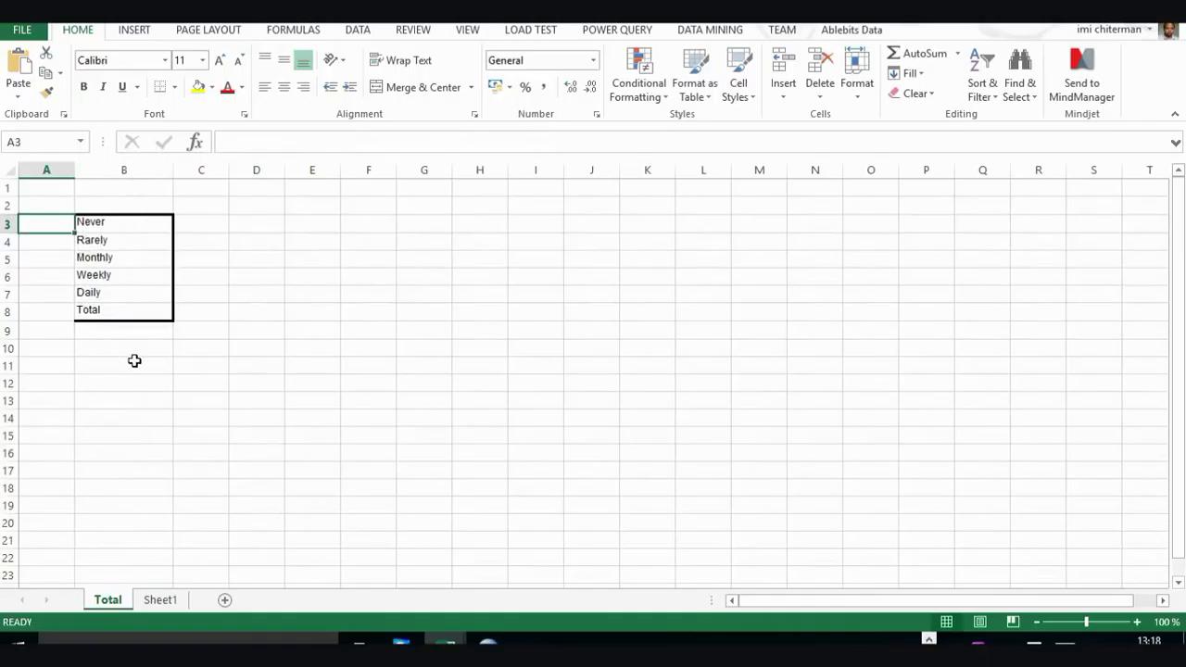
{"action": "key", "text": "ctrl+v"}
- Fill the question text in A3 down to A8 and widen column A to fit it
{"action": "left_click_drag", "start_coordinate": [72, 234], "coordinate": [75, 321]}
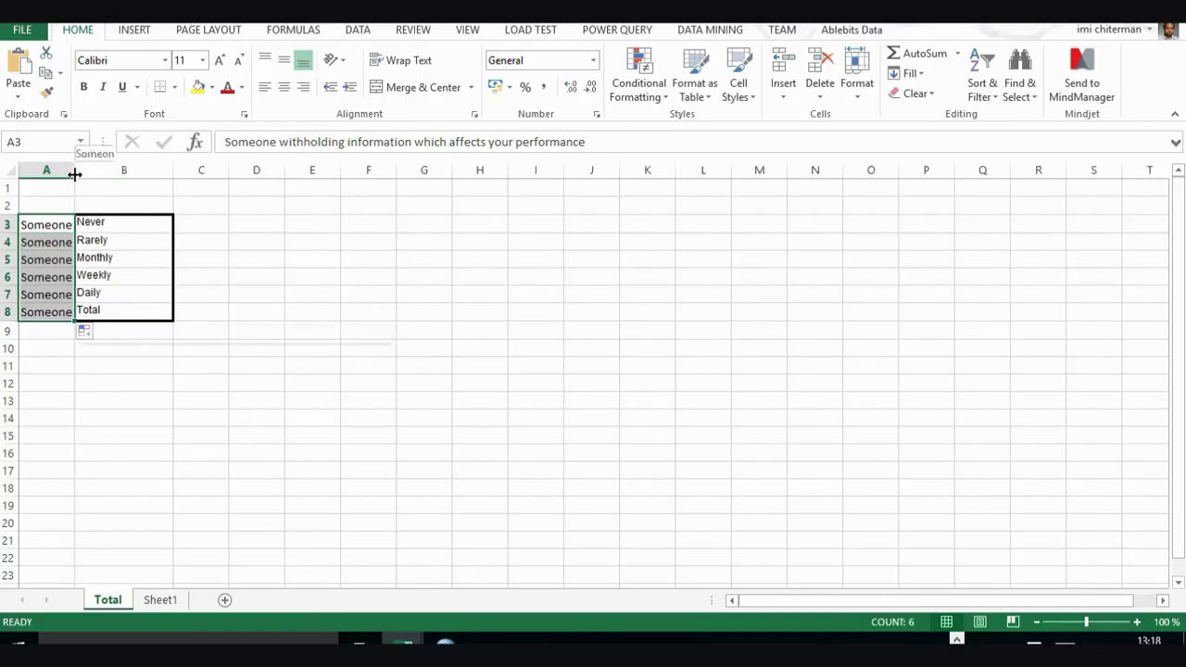
{"action": "left_click_drag", "start_coordinate": [74, 174], "coordinate": [275, 298]}
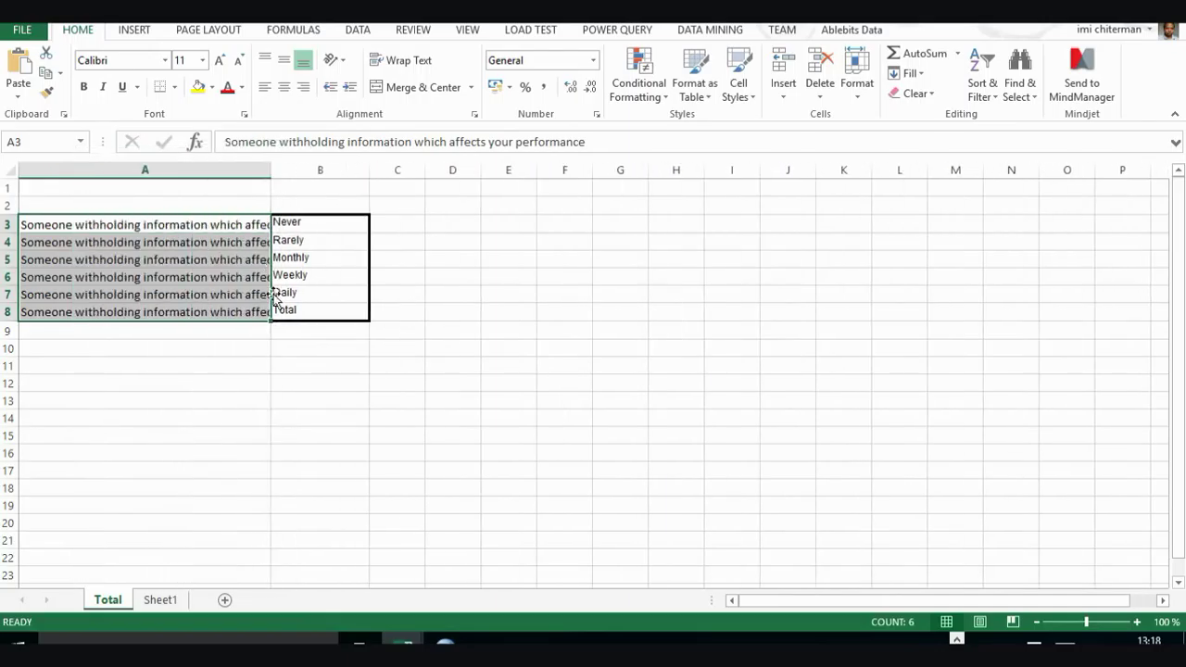
{"action": "left_click_drag", "start_coordinate": [271, 171], "coordinate": [416, 171]}
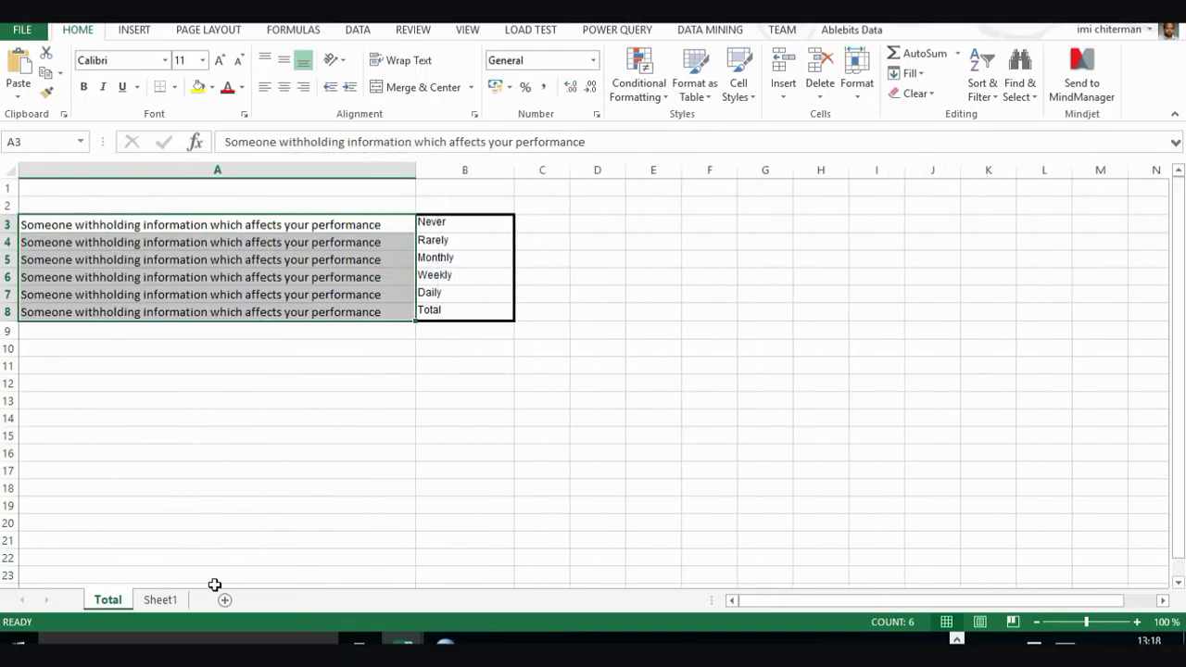
- Copy the Frequency and Percent columns with headers from C2:D8 of Sheet1 to C2 of the Total sheet, and widen column D
{"action": "left_click", "coordinate": [161, 600]}
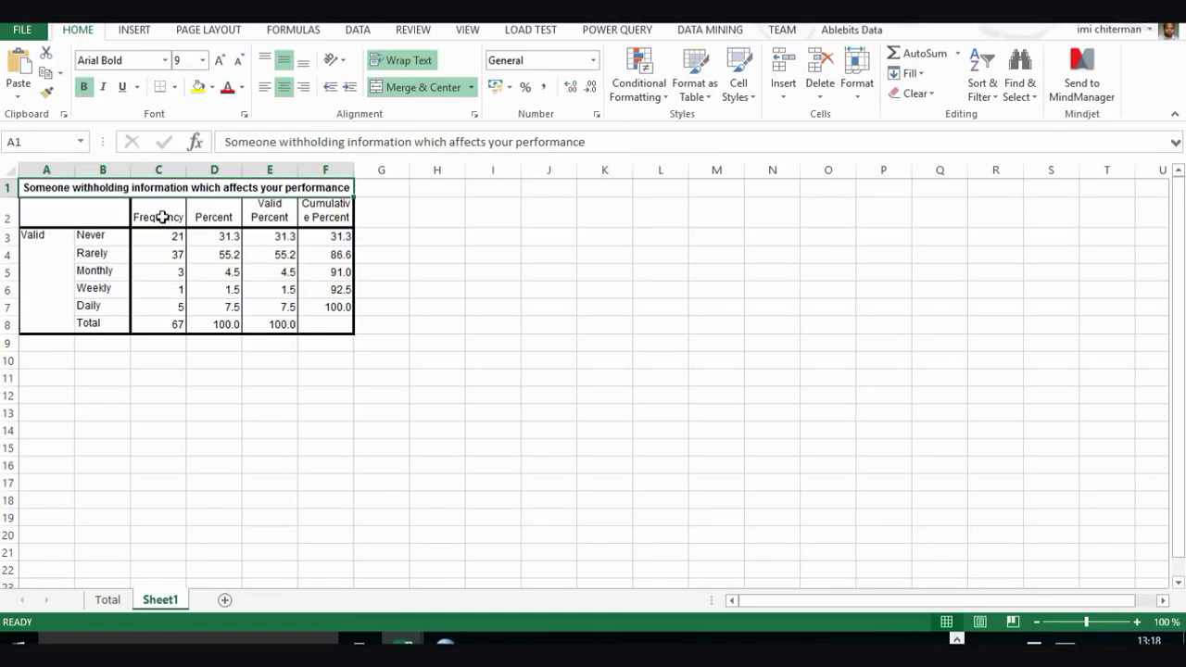
{"action": "left_click_drag", "start_coordinate": [162, 216], "coordinate": [222, 324]}
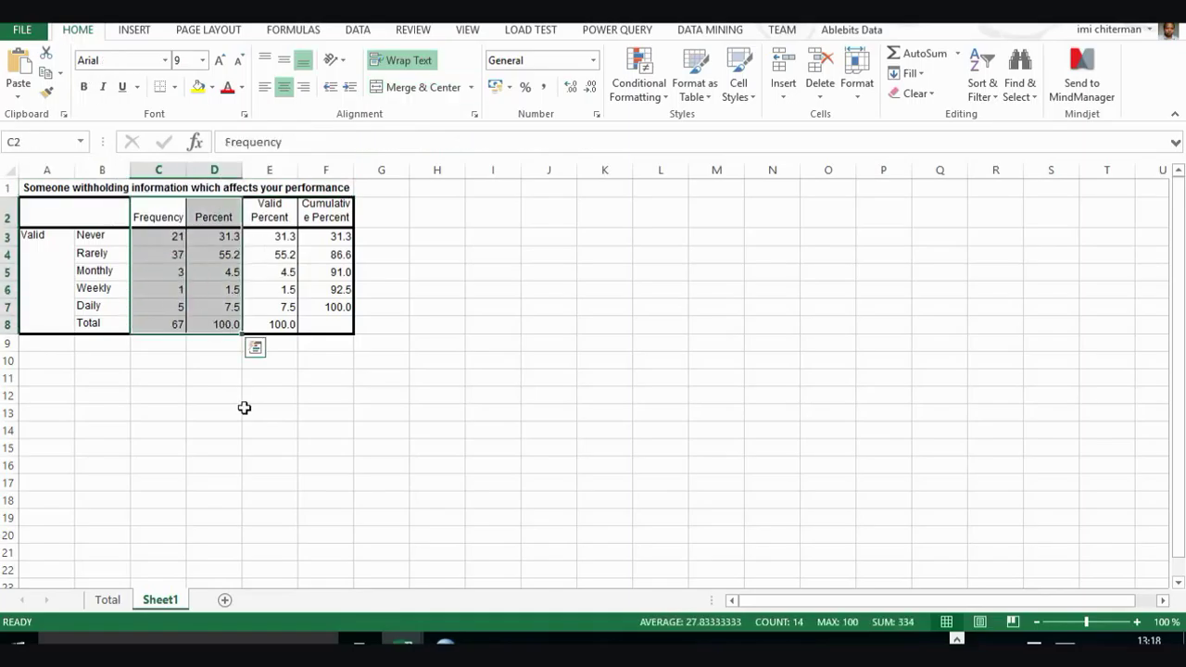
{"action": "key", "text": "ctrl+c"}
{"action": "left_click", "coordinate": [108, 600]}
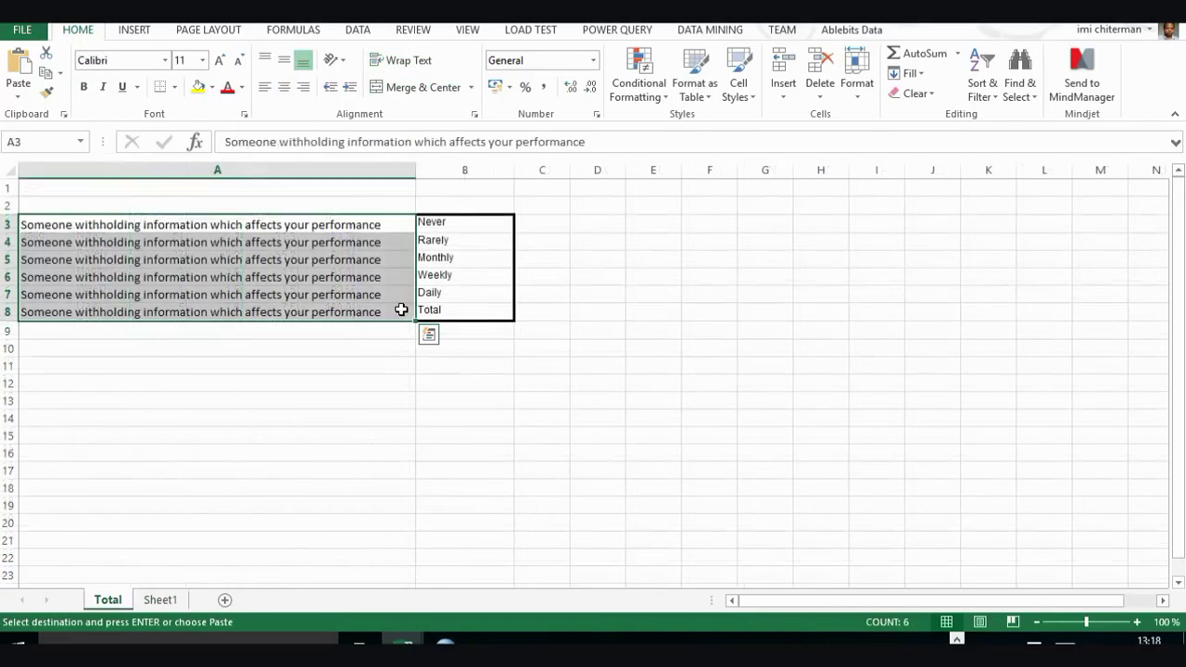
{"action": "left_click", "coordinate": [542, 219]}
{"action": "left_click", "coordinate": [554, 206]}
{"action": "key", "text": "ctrl+v"}
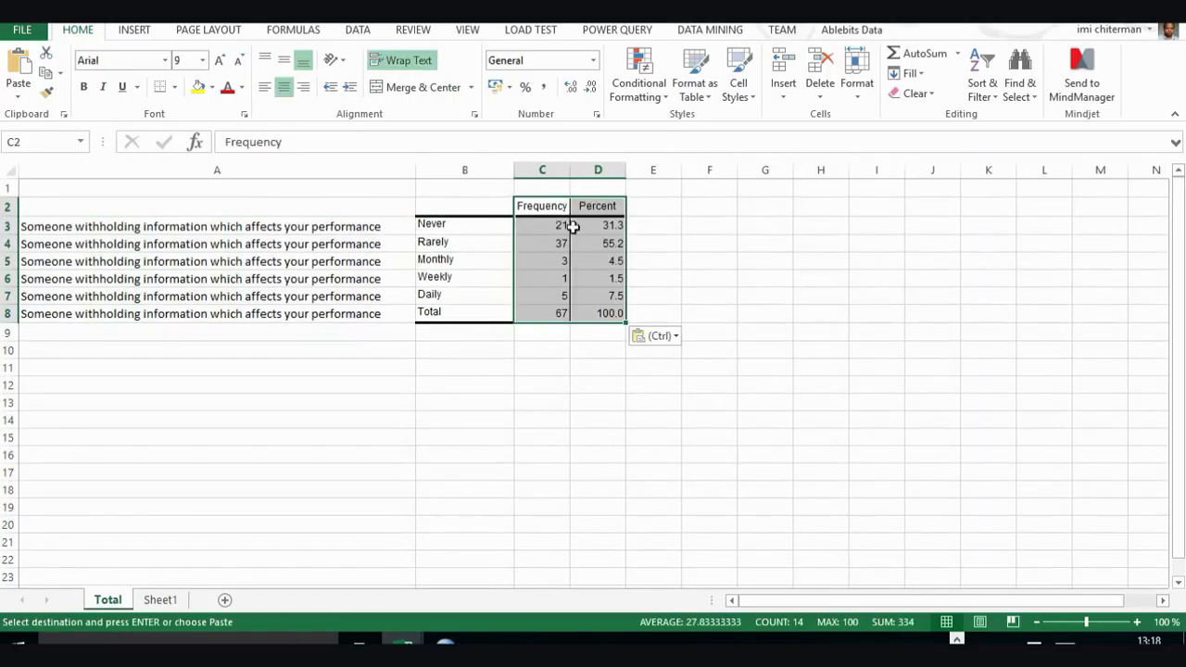
{"action": "left_click", "coordinate": [686, 211]}
{"action": "left_click_drag", "start_coordinate": [628, 175], "coordinate": [657, 176]}
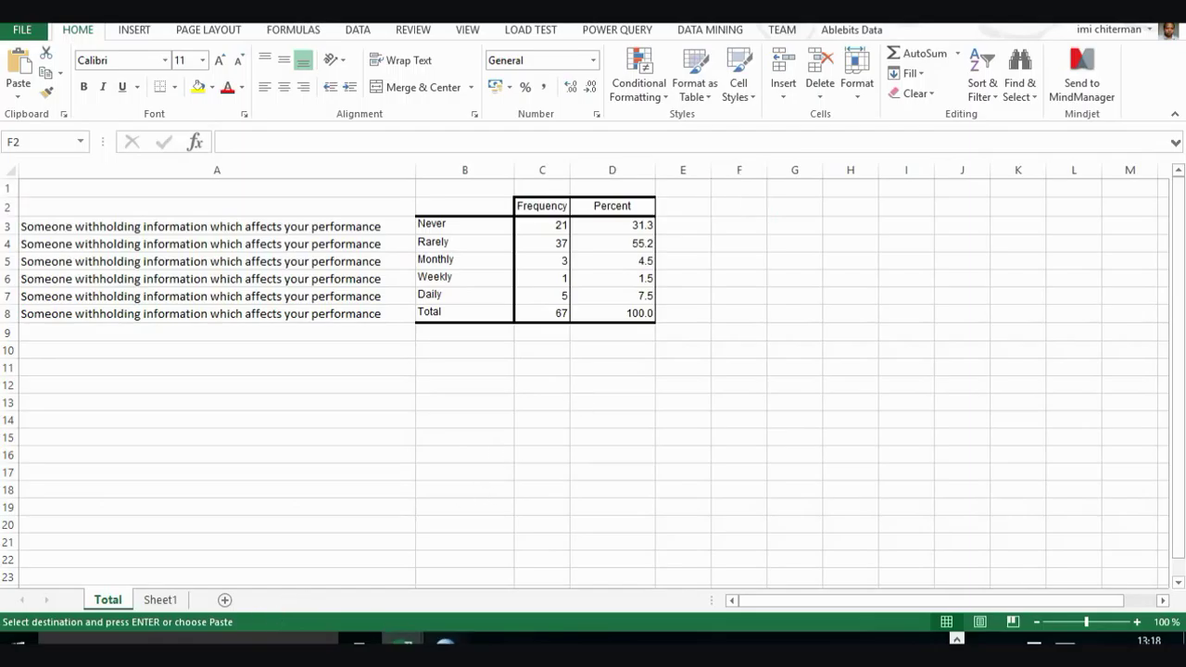
- Switch to the SPSS output window and copy the frequency table "Being humiliated or ridiculed in connection with your work"
{"action": "mouse_move", "coordinate": [445, 644]}
{"action": "left_click", "coordinate": [383, 579]}
{"action": "left_click", "coordinate": [273, 447]}
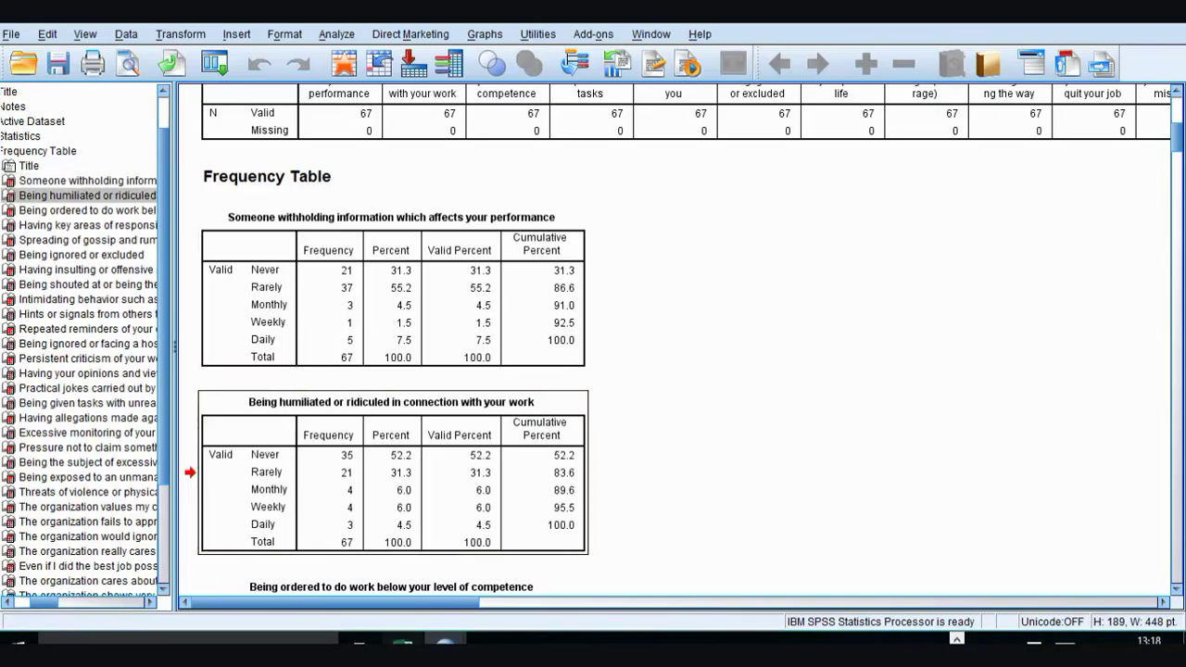
{"action": "right_click", "coordinate": [318, 449]}
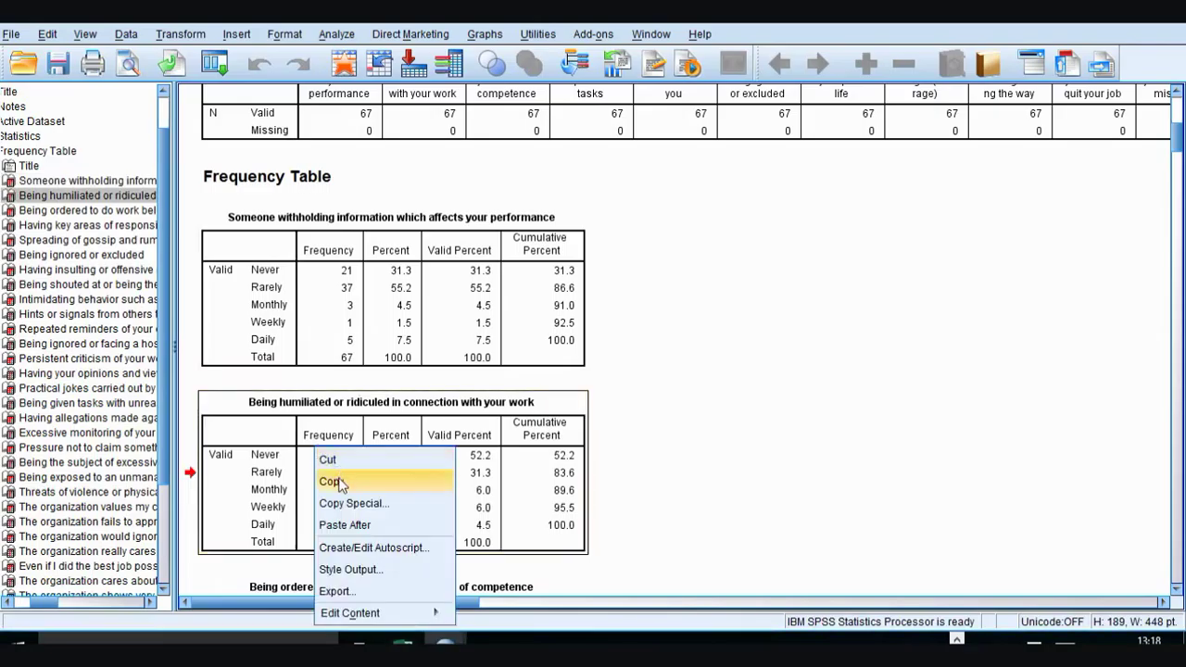
{"action": "left_click", "coordinate": [331, 482]}
- Return to the Excel workbook Book1 and paste the copied table at I1 of Sheet1
{"action": "left_click", "coordinate": [403, 639]}
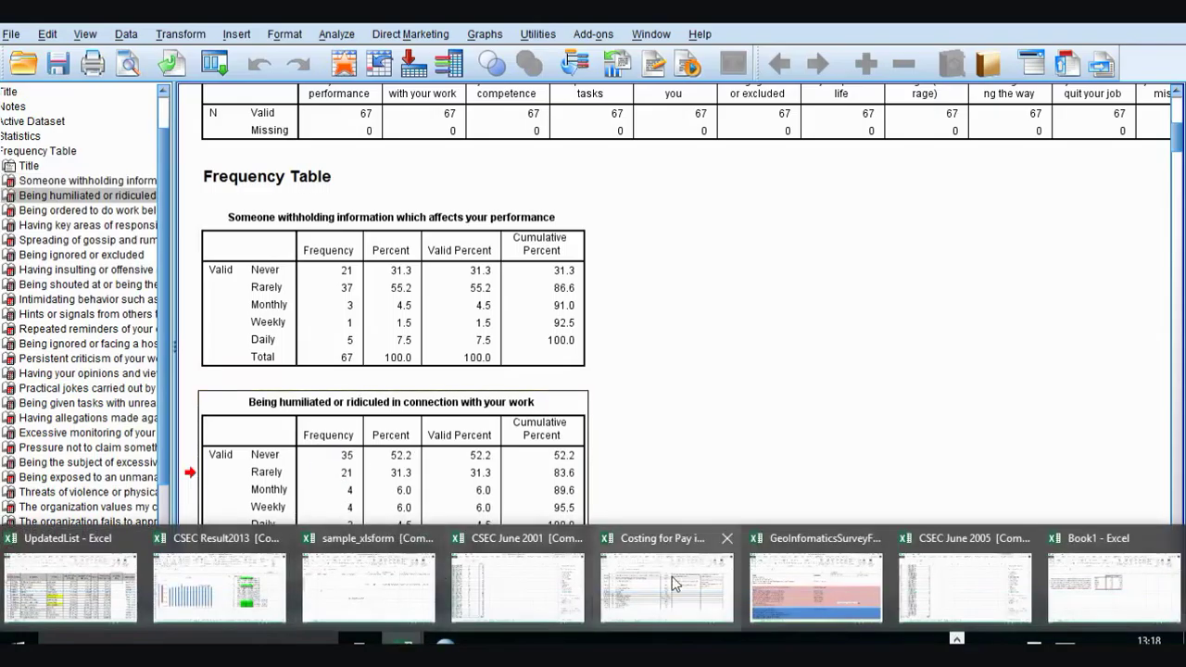
{"action": "left_click", "coordinate": [930, 576]}
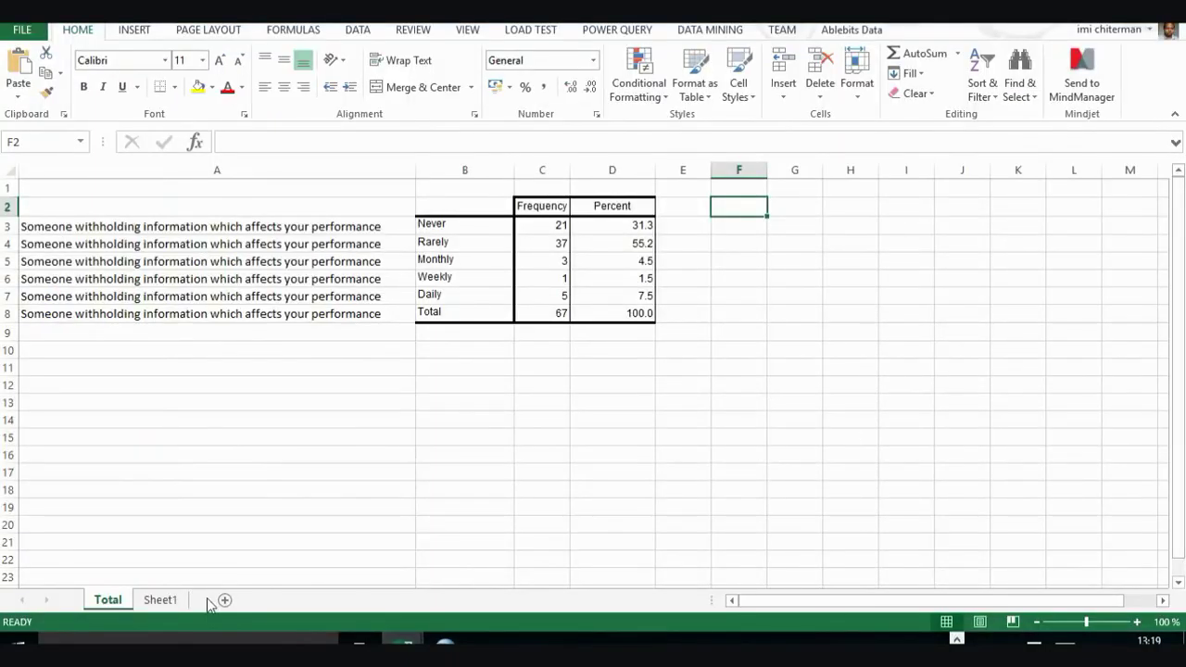
{"action": "left_click", "coordinate": [160, 601]}
{"action": "left_click", "coordinate": [489, 188]}
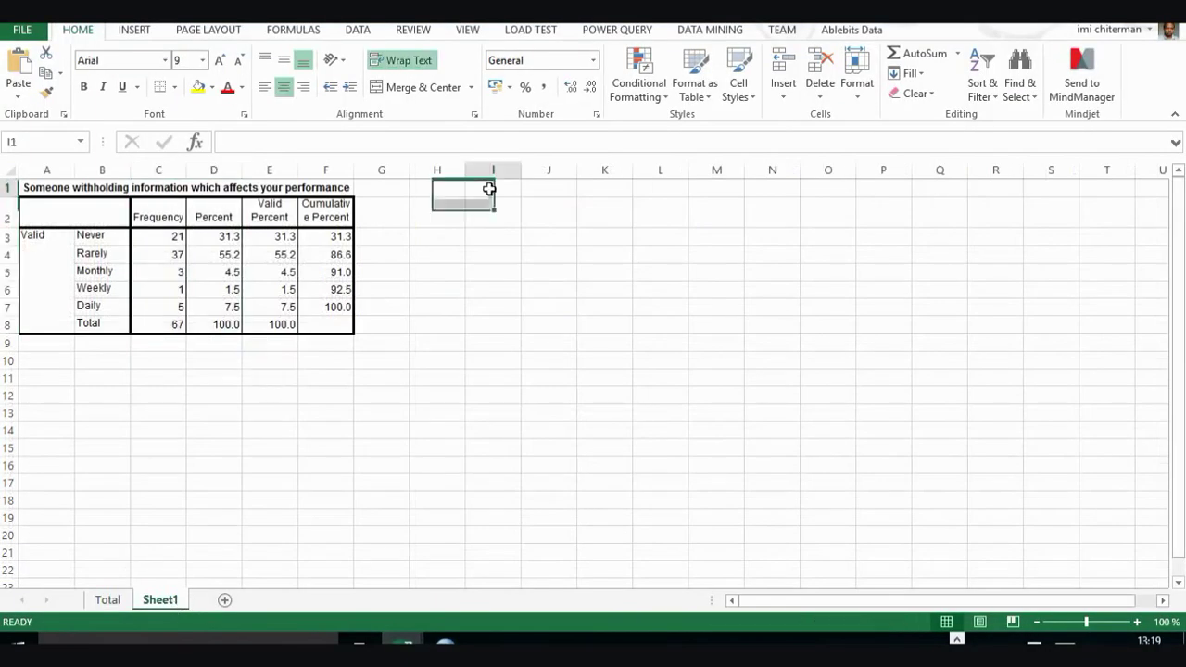
{"action": "key", "text": "ctrl+v"}
- Copy the title text "Being humiliated or ridiculed in connection with your work" from Sheet1 into A9 of the Total sheet
{"action": "left_click", "coordinate": [550, 183]}
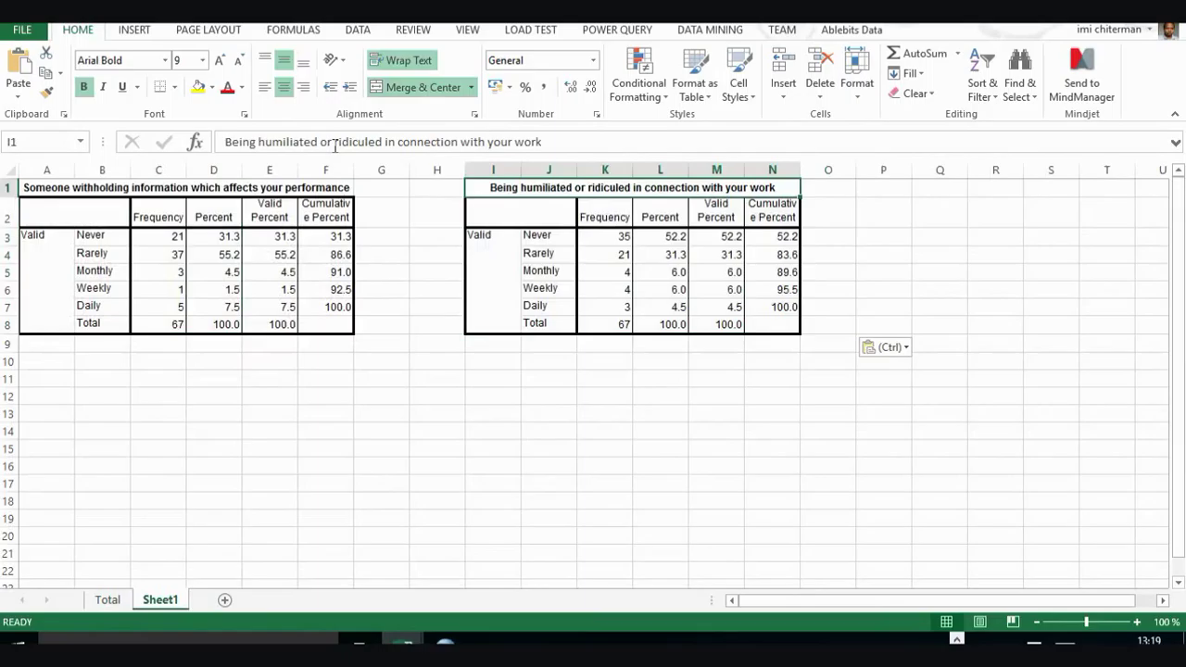
{"action": "left_click_drag", "start_coordinate": [545, 142], "coordinate": [222, 142]}
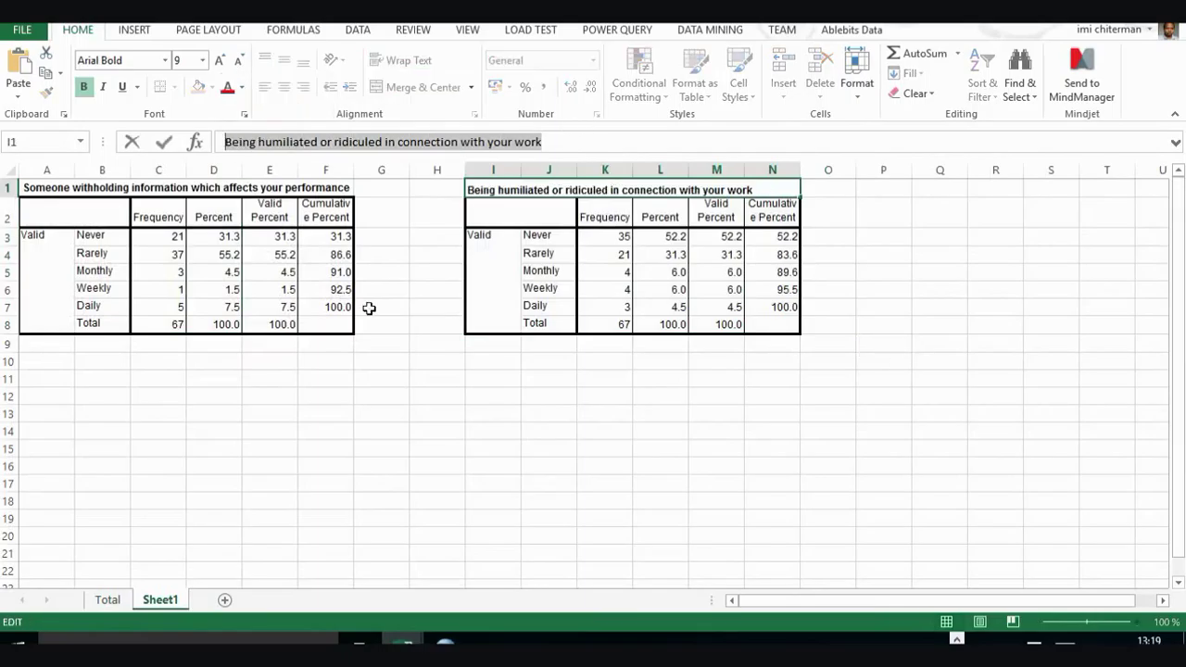
{"action": "left_click", "coordinate": [108, 600]}
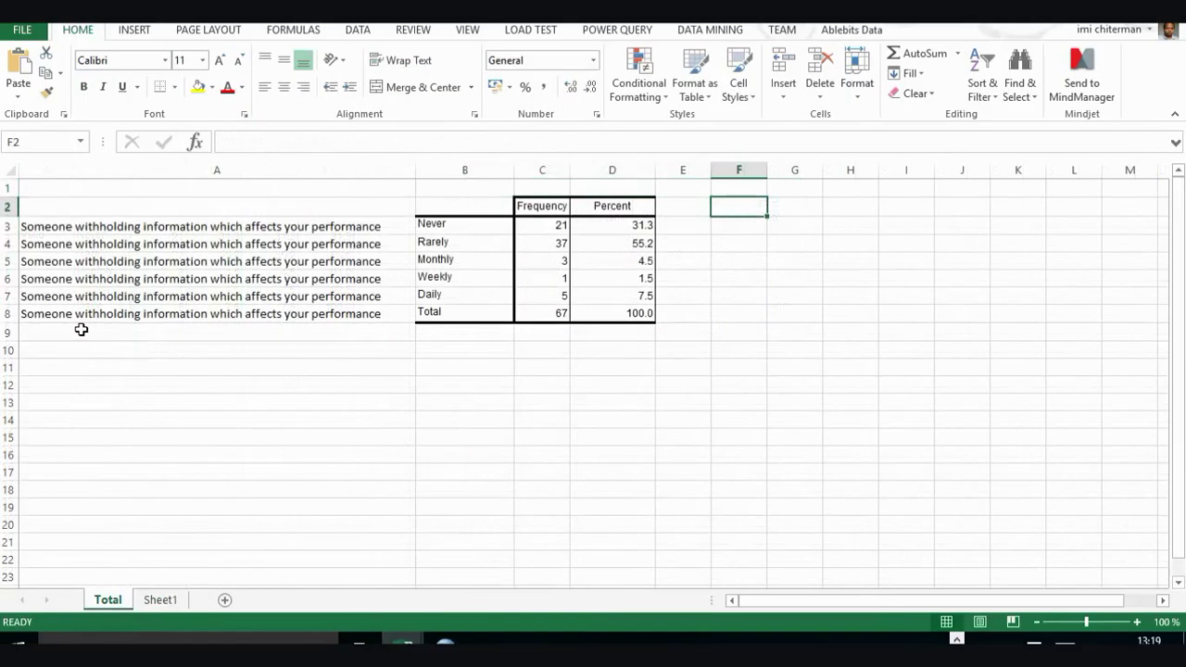
{"action": "left_click", "coordinate": [82, 330]}
{"action": "key", "text": "ctrl+v"}
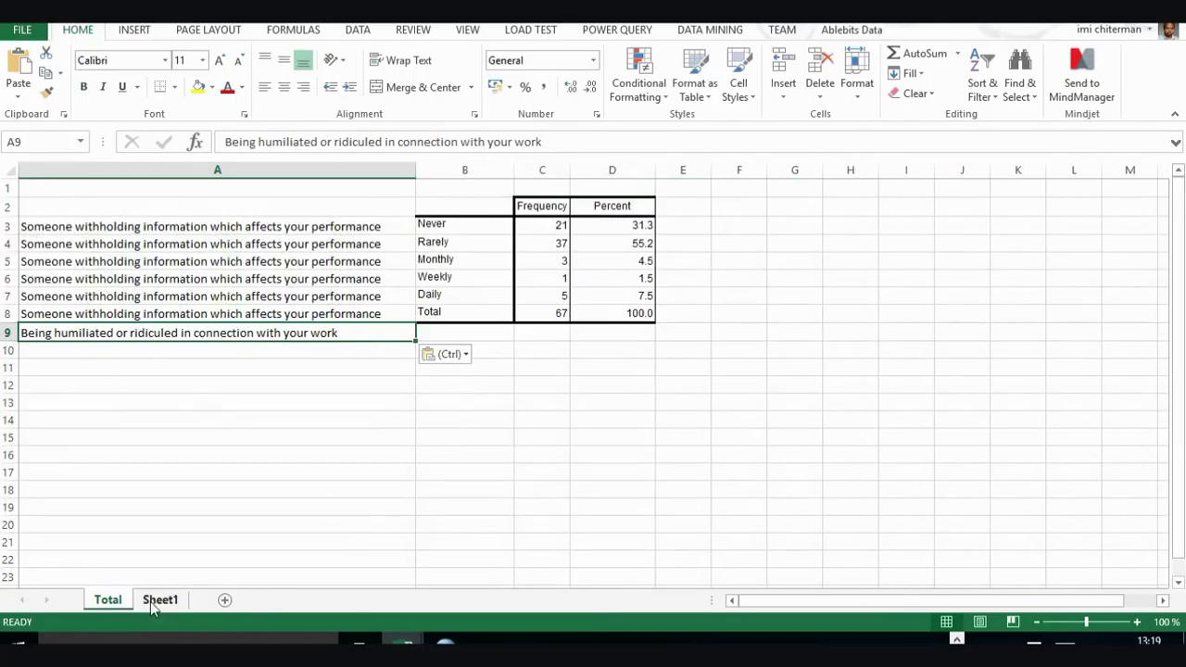
- Copy the response labels J3:J8 from Sheet1 to B9 of the Total sheet, and fill the A9 title down to A14
{"action": "left_click", "coordinate": [158, 601]}
{"action": "left_click_drag", "start_coordinate": [548, 236], "coordinate": [562, 320]}
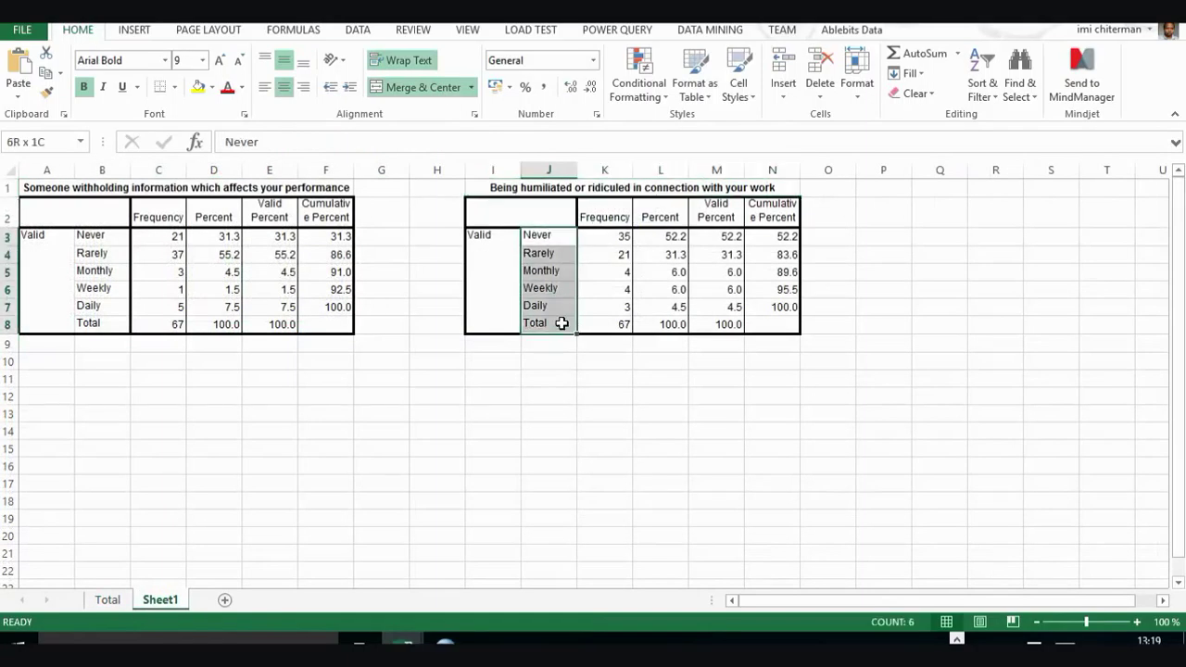
{"action": "key", "text": "ctrl+c"}
{"action": "left_click", "coordinate": [108, 600]}
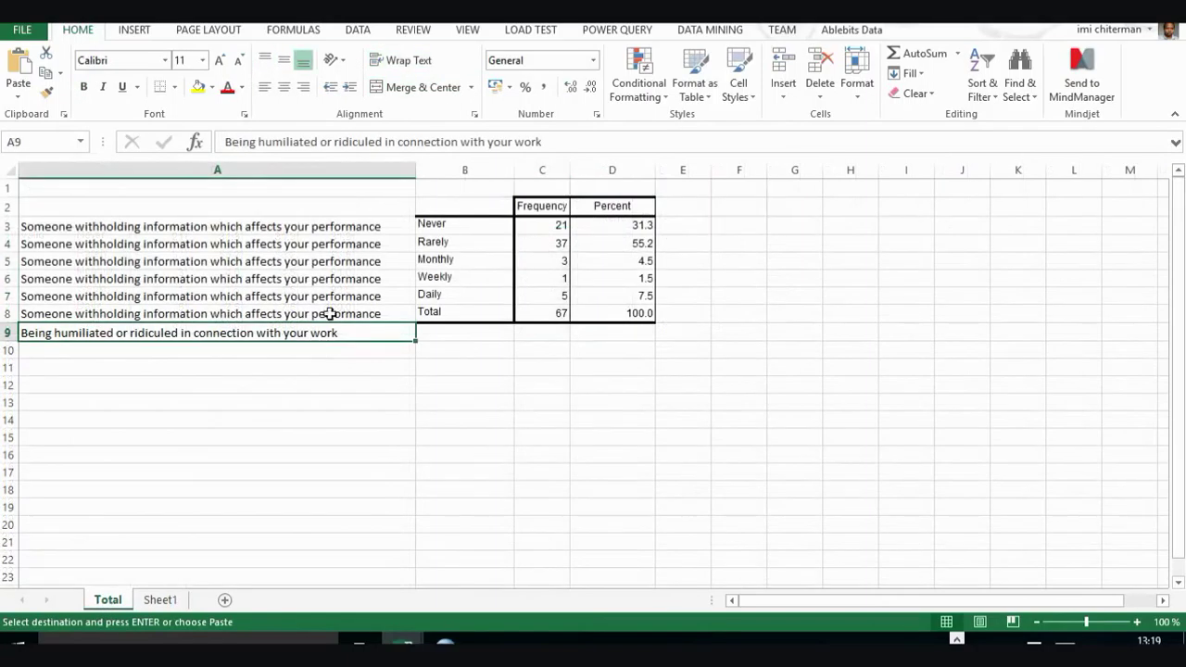
{"action": "left_click", "coordinate": [461, 329]}
{"action": "key", "text": "ctrl+v"}
{"action": "left_click", "coordinate": [370, 336]}
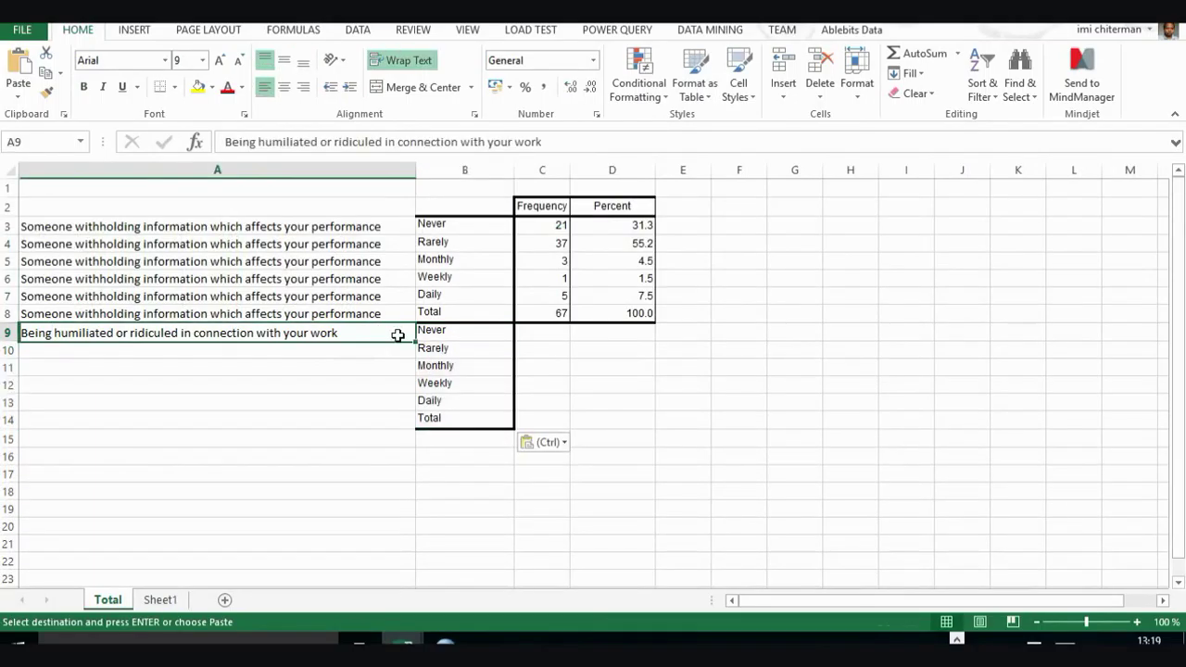
{"action": "left_click_drag", "start_coordinate": [415, 343], "coordinate": [417, 425]}
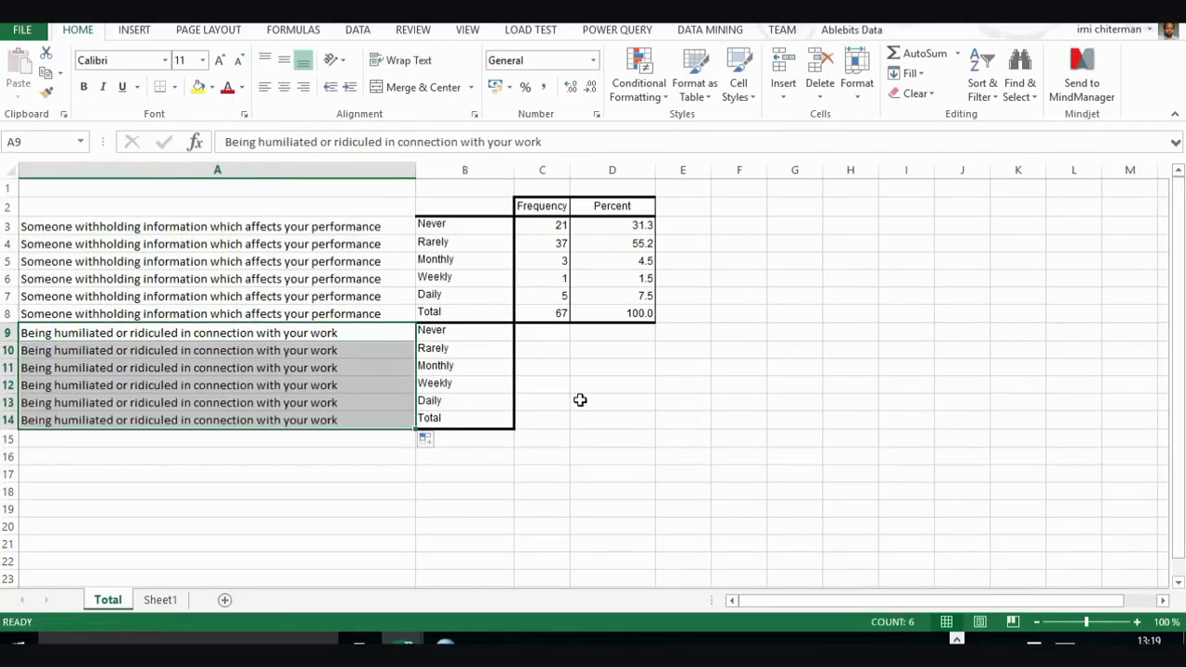
- Try to copy the Frequency and Percent columns with headers from K2:L8 of Sheet1 to C9 of the Total sheet
{"action": "left_click", "coordinate": [167, 603]}
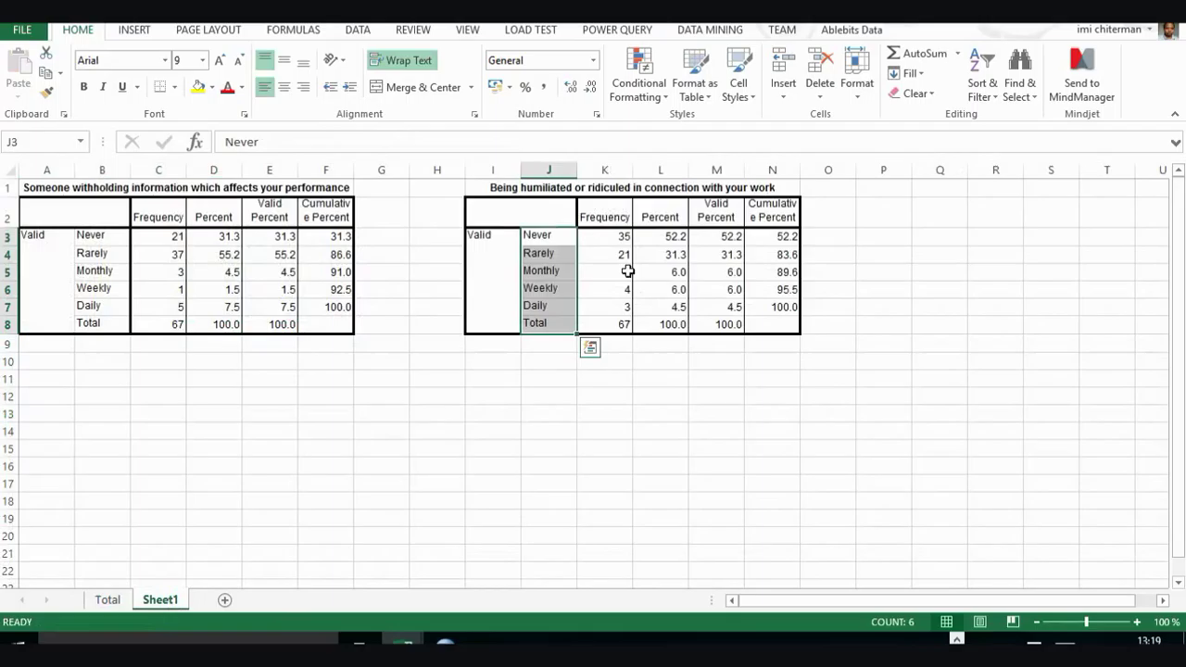
{"action": "left_click_drag", "start_coordinate": [615, 213], "coordinate": [678, 331]}
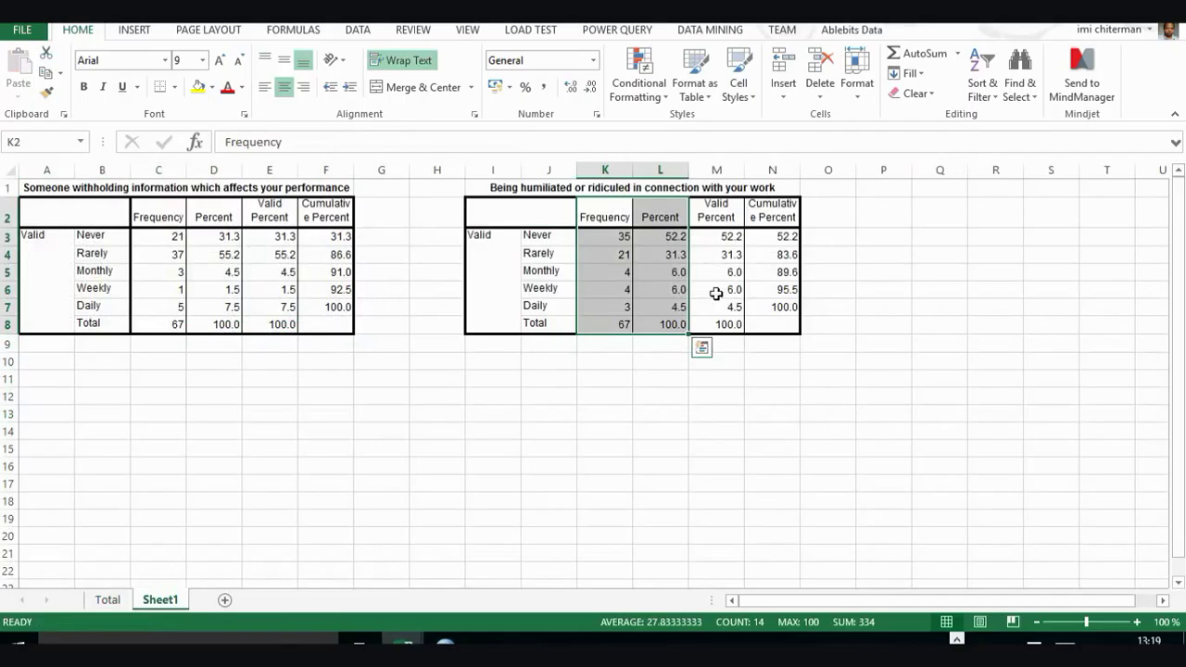
{"action": "key", "text": "ctrl+c"}
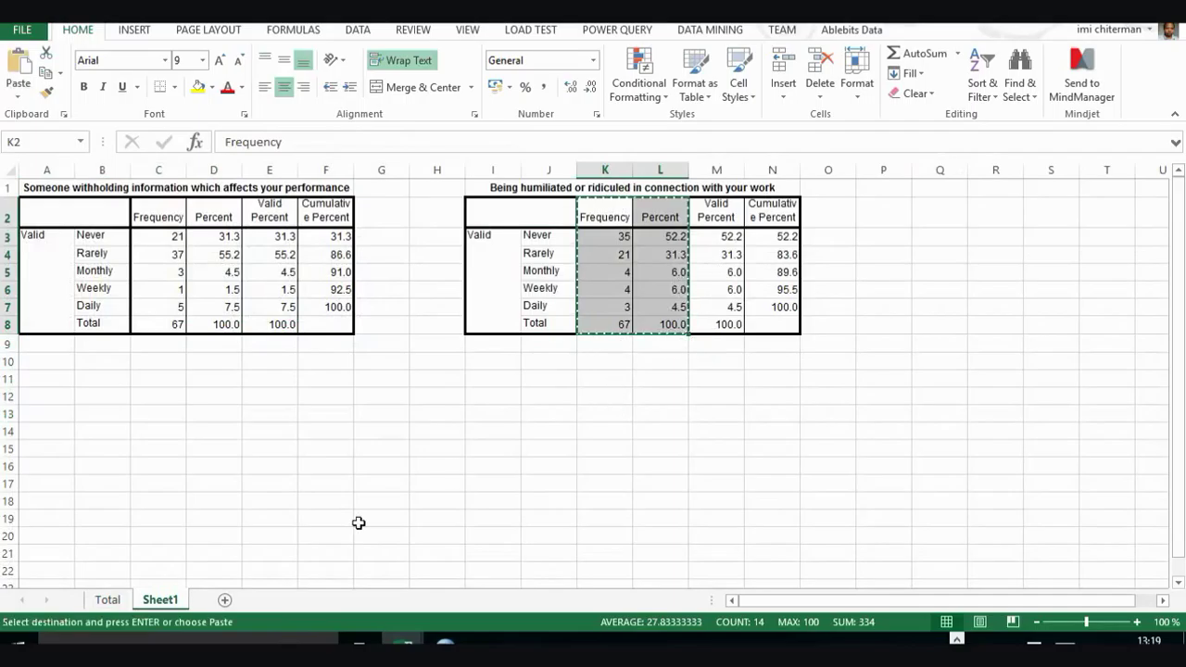
{"action": "left_click", "coordinate": [108, 600]}
{"action": "left_click", "coordinate": [549, 336]}
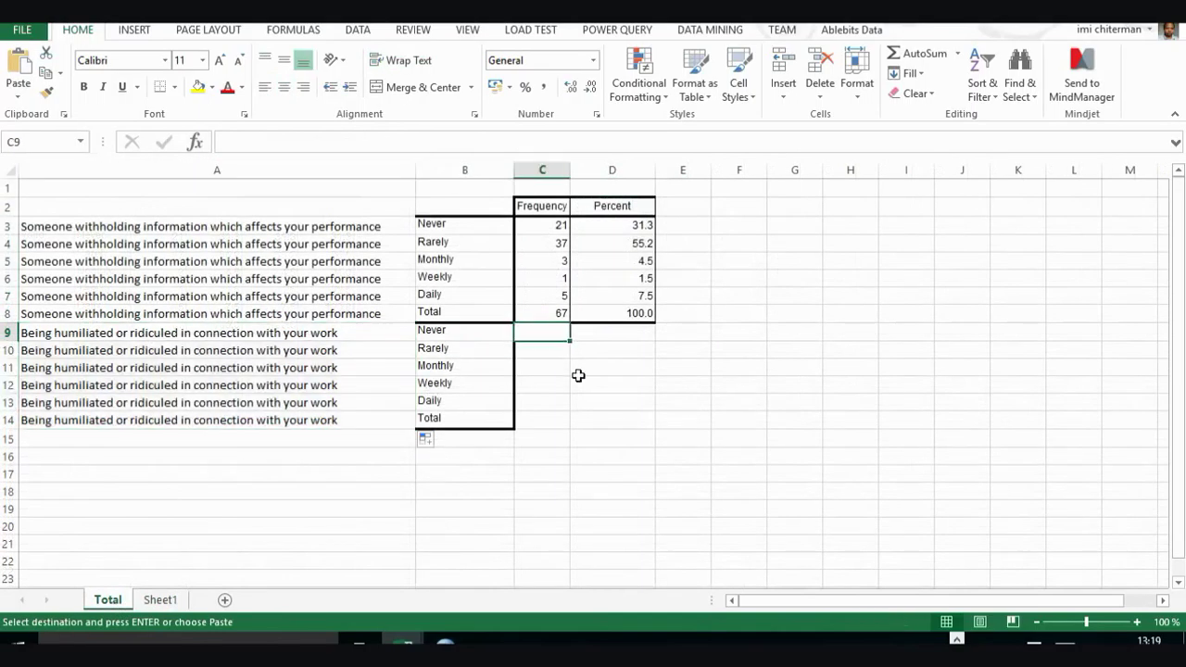
{"action": "key", "text": "ctrl+v"}
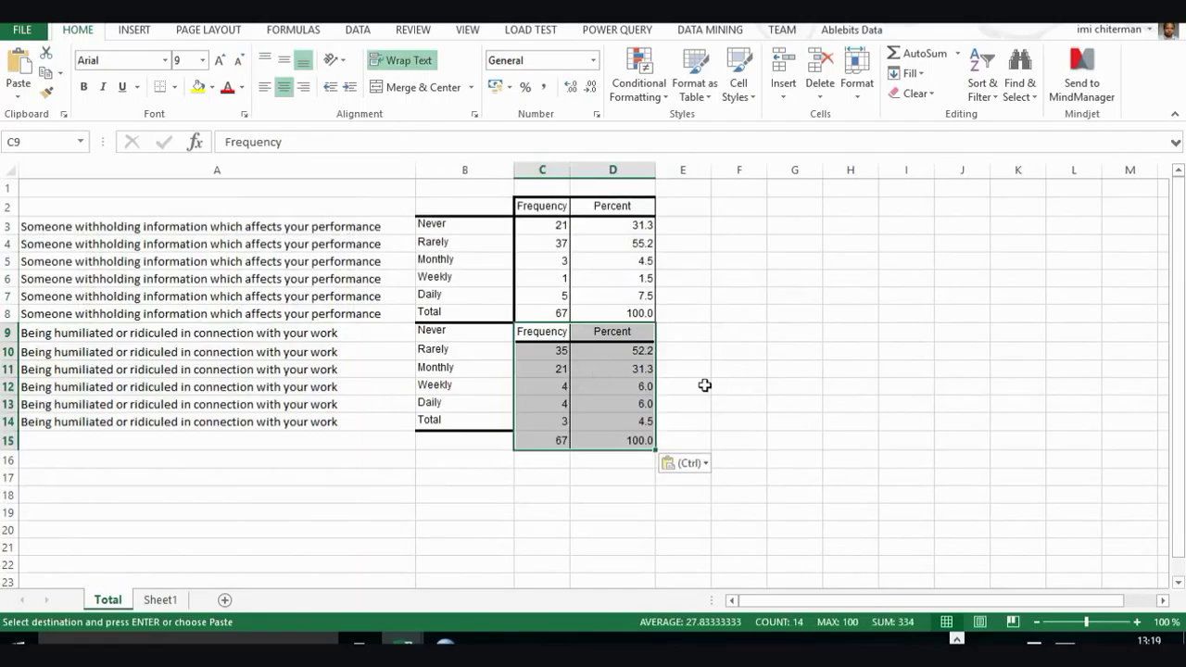
{"action": "left_click", "coordinate": [642, 331]}
{"action": "key", "text": "ctrl+z"}
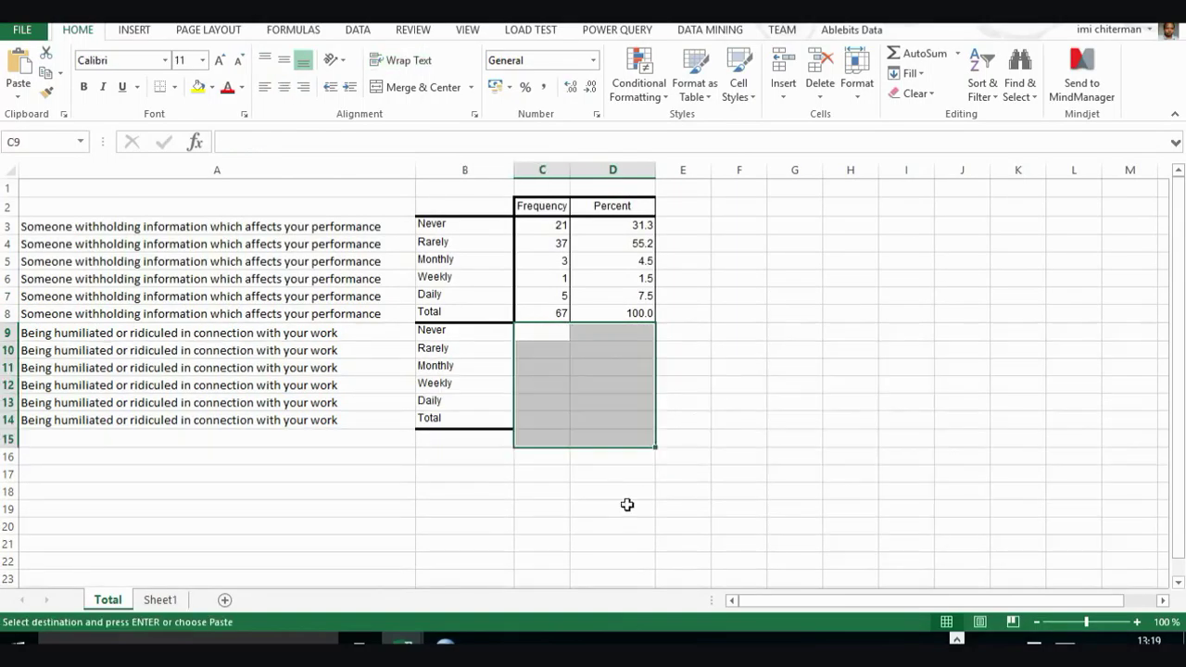
- Copy the frequency and percent values without headers from K3:L8 of Sheet1 to C9 of the Total sheet
{"action": "left_click", "coordinate": [159, 600]}
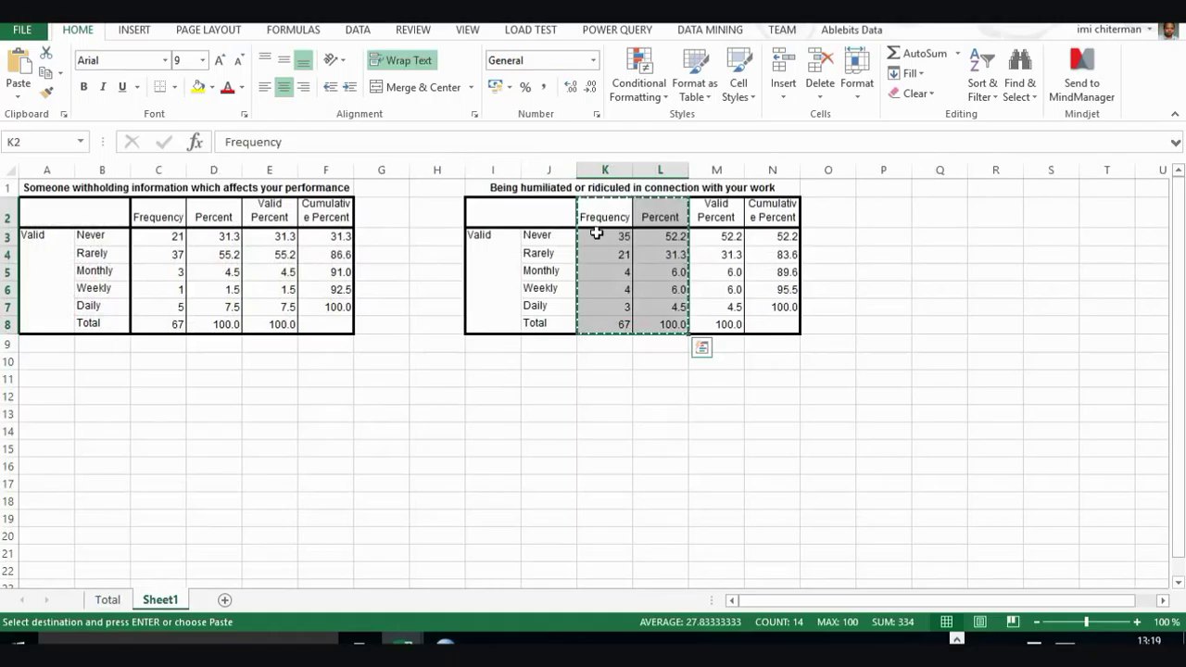
{"action": "left_click_drag", "start_coordinate": [603, 236], "coordinate": [657, 321]}
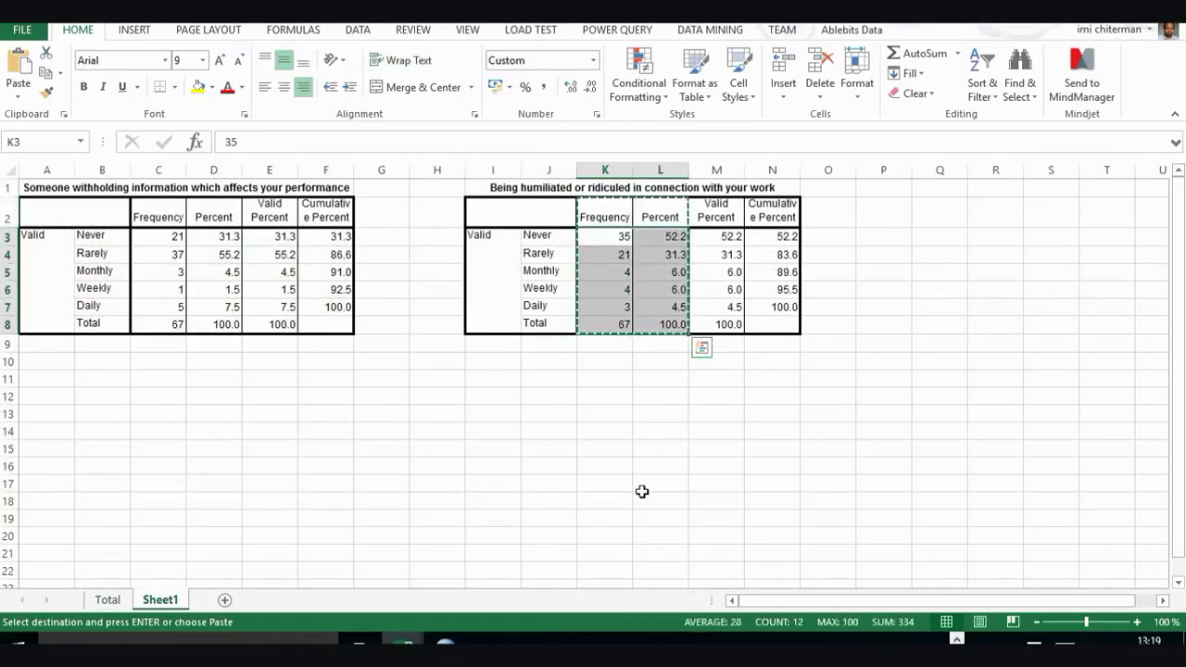
{"action": "left_click", "coordinate": [108, 600]}
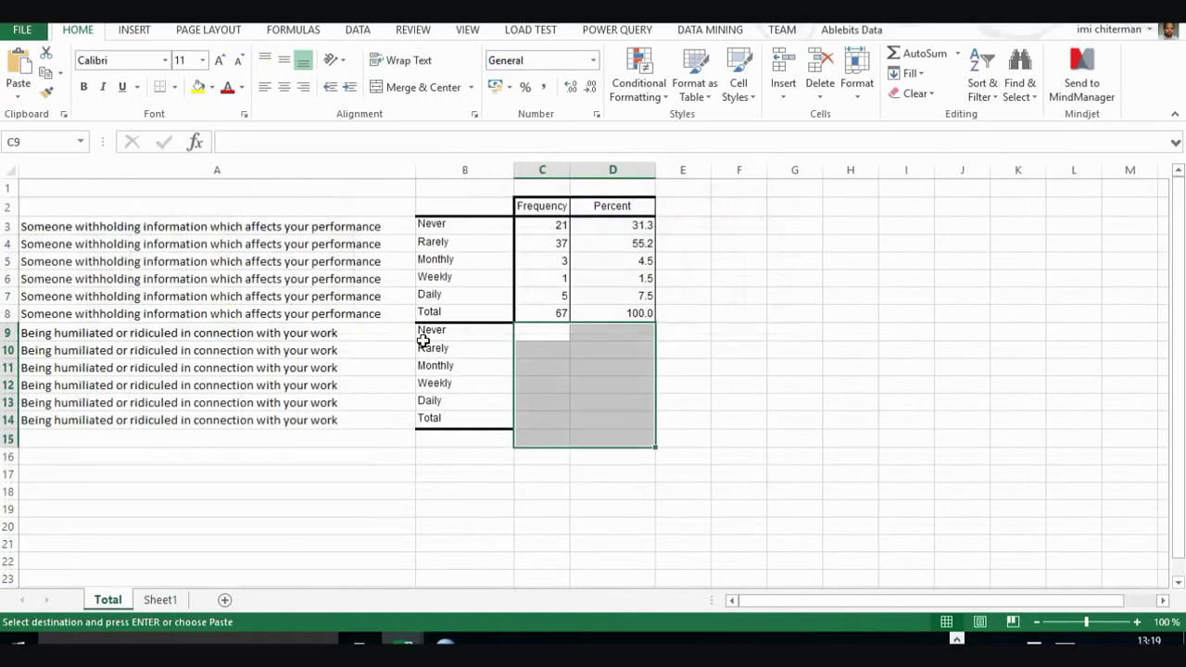
{"action": "left_click", "coordinate": [548, 333]}
{"action": "key", "text": "ctrl+v"}
{"action": "left_click", "coordinate": [753, 382]}
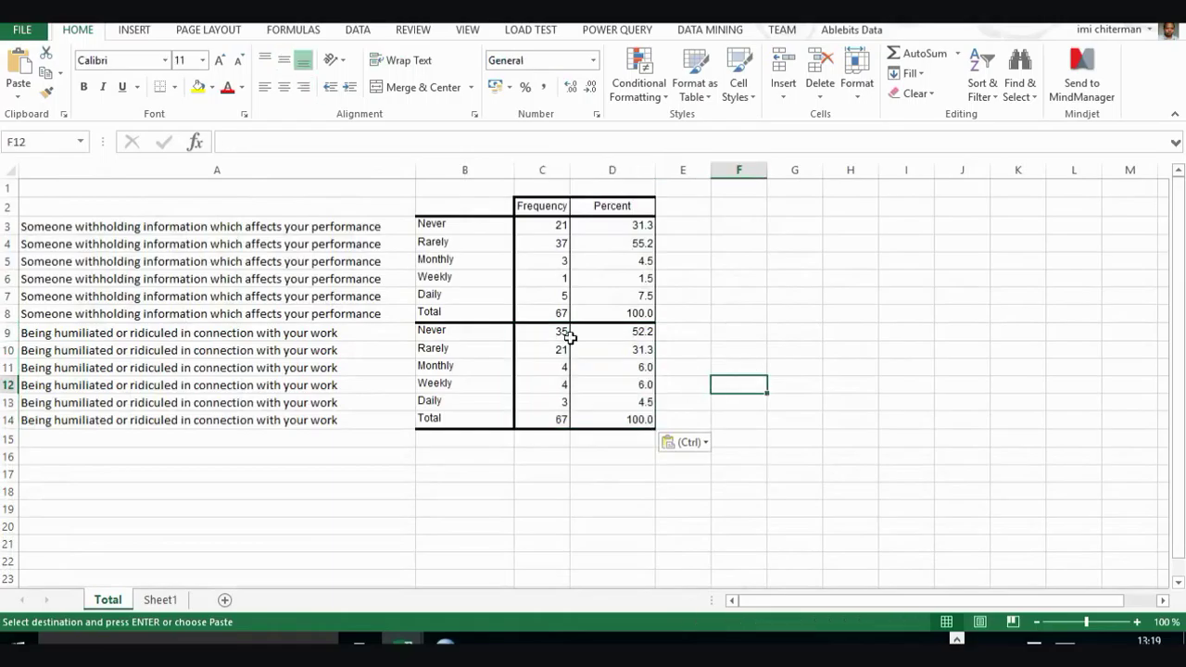
- Apply All Borders to the combined table A2:D14 on the Total sheet
{"action": "left_click_drag", "start_coordinate": [592, 416], "coordinate": [176, 198]}
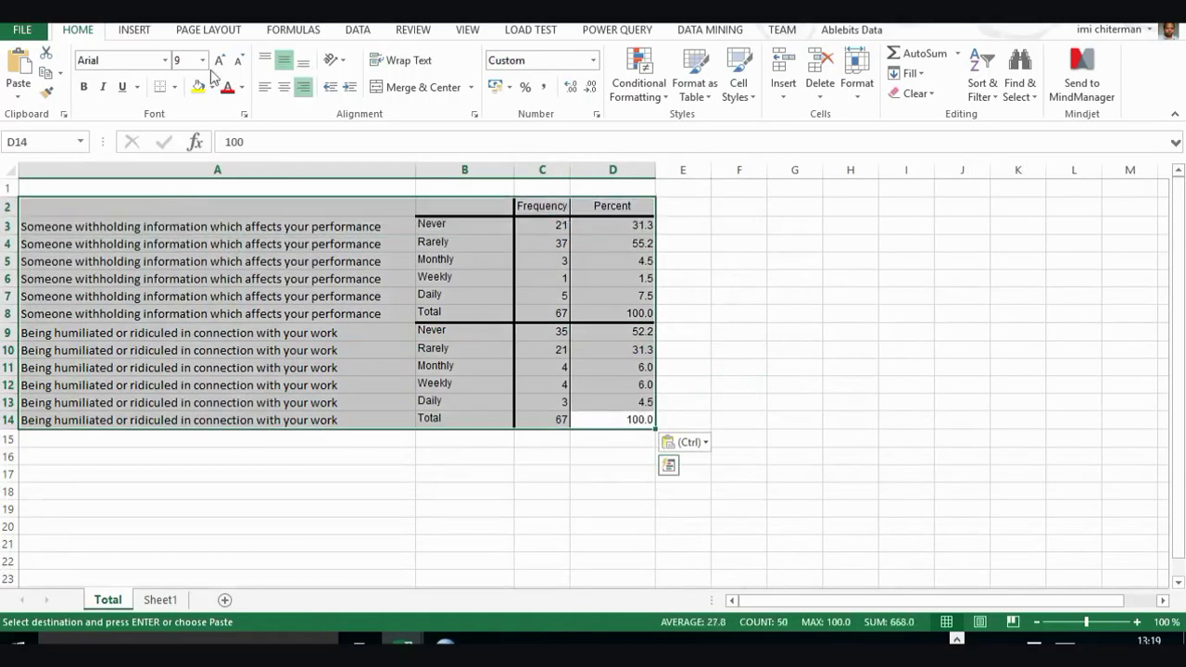
{"action": "left_click", "coordinate": [175, 86]}
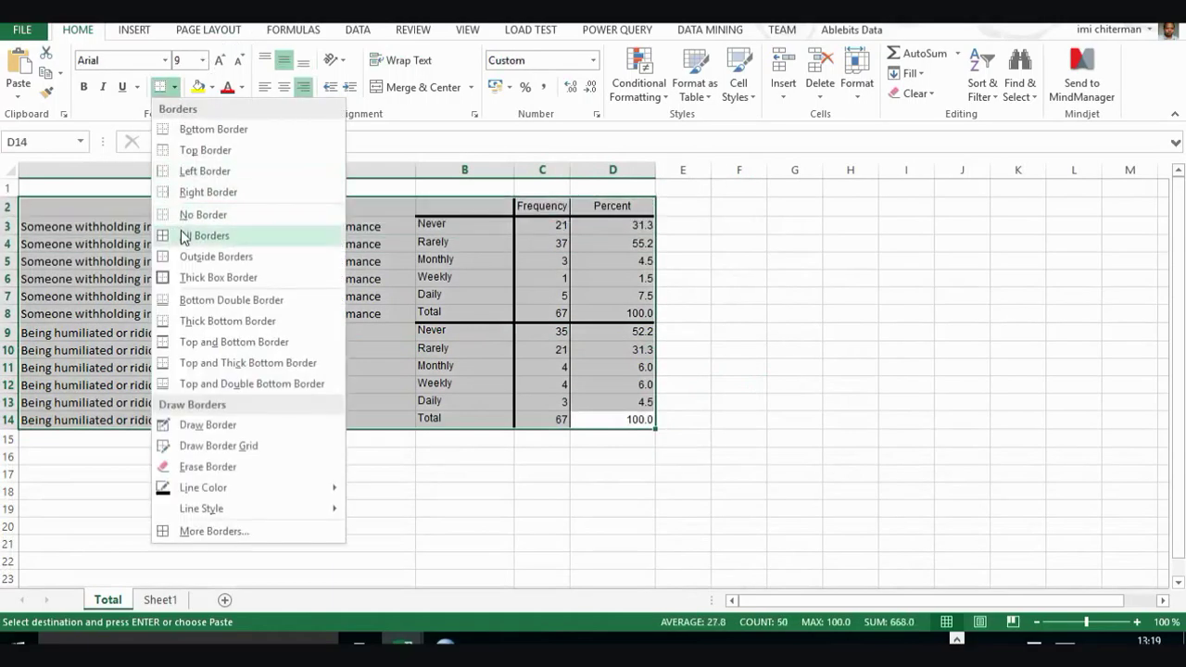
{"action": "left_click", "coordinate": [213, 232]}
{"action": "left_click", "coordinate": [688, 275]}
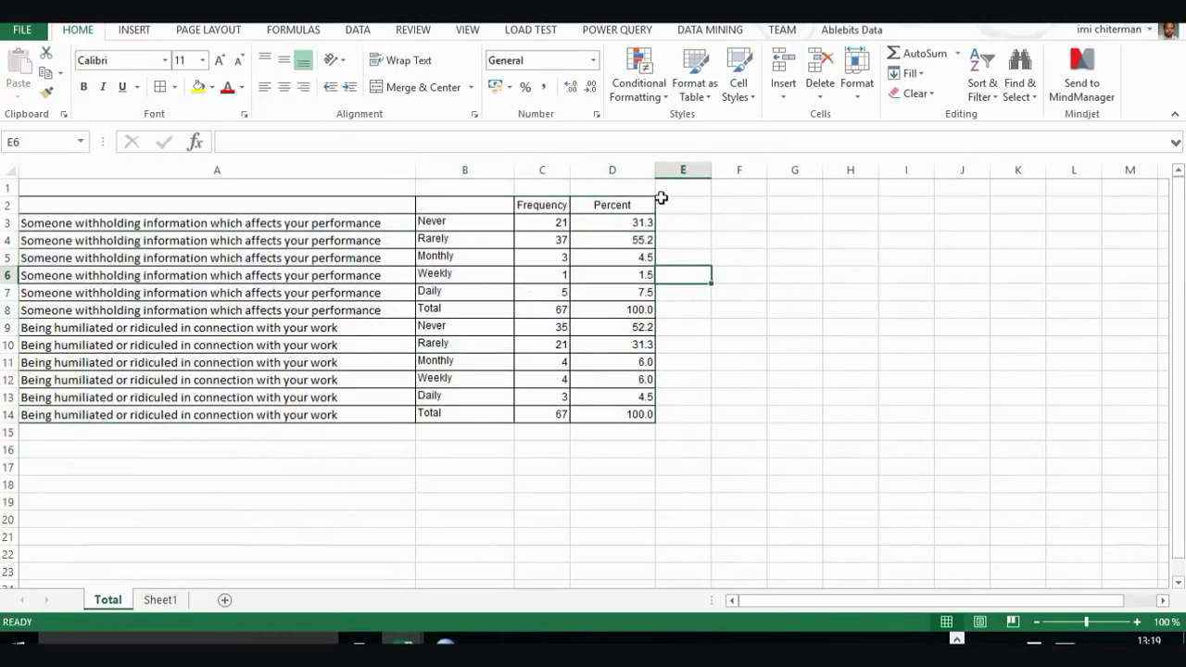
- Widen column D and centre the contents of columns D and C horizontally
{"action": "left_click_drag", "start_coordinate": [659, 170], "coordinate": [678, 171]}
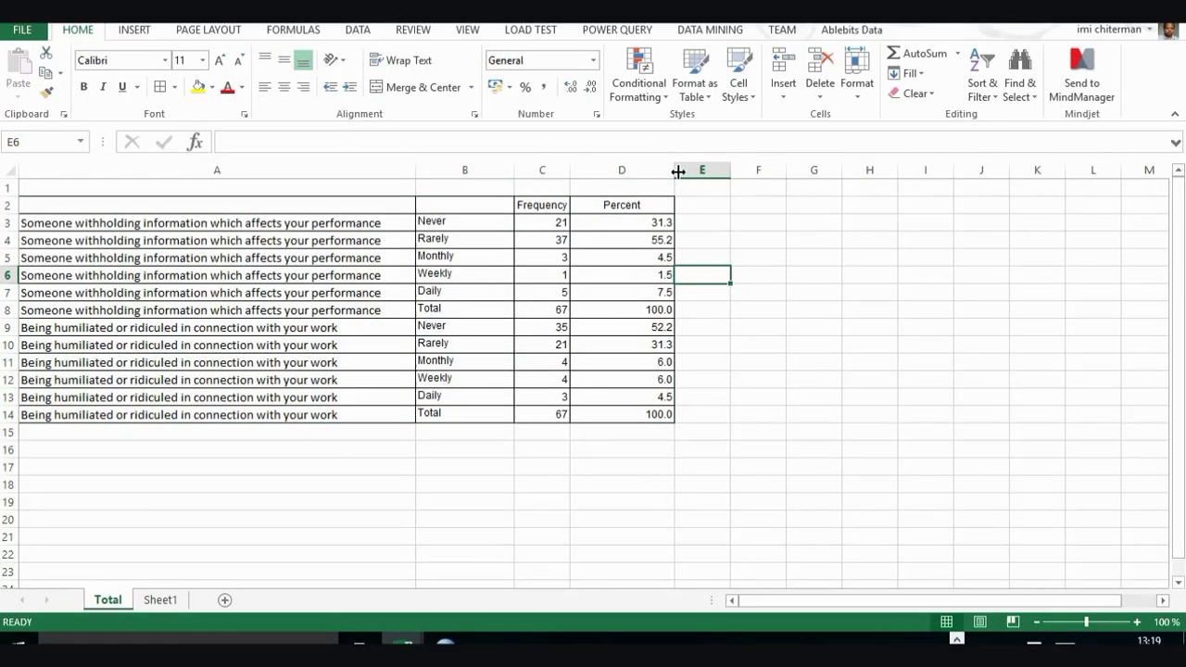
{"action": "left_click", "coordinate": [619, 170]}
{"action": "left_click", "coordinate": [284, 87]}
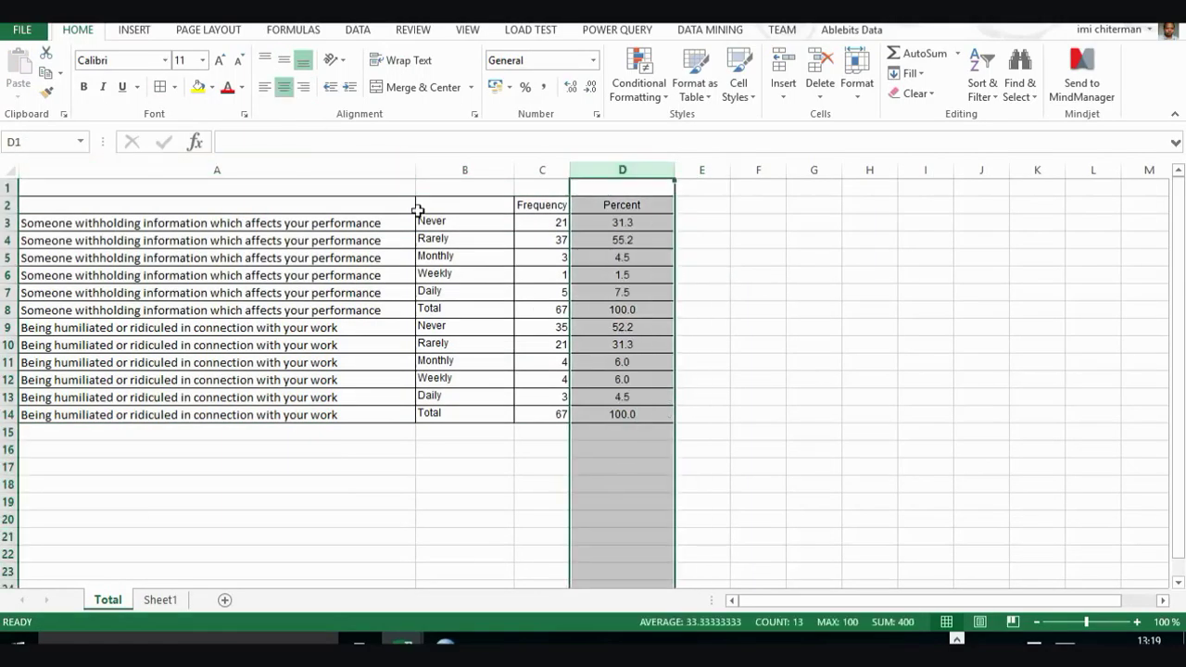
{"action": "left_click", "coordinate": [542, 171]}
{"action": "left_click", "coordinate": [284, 88]}
{"action": "left_click", "coordinate": [691, 252]}
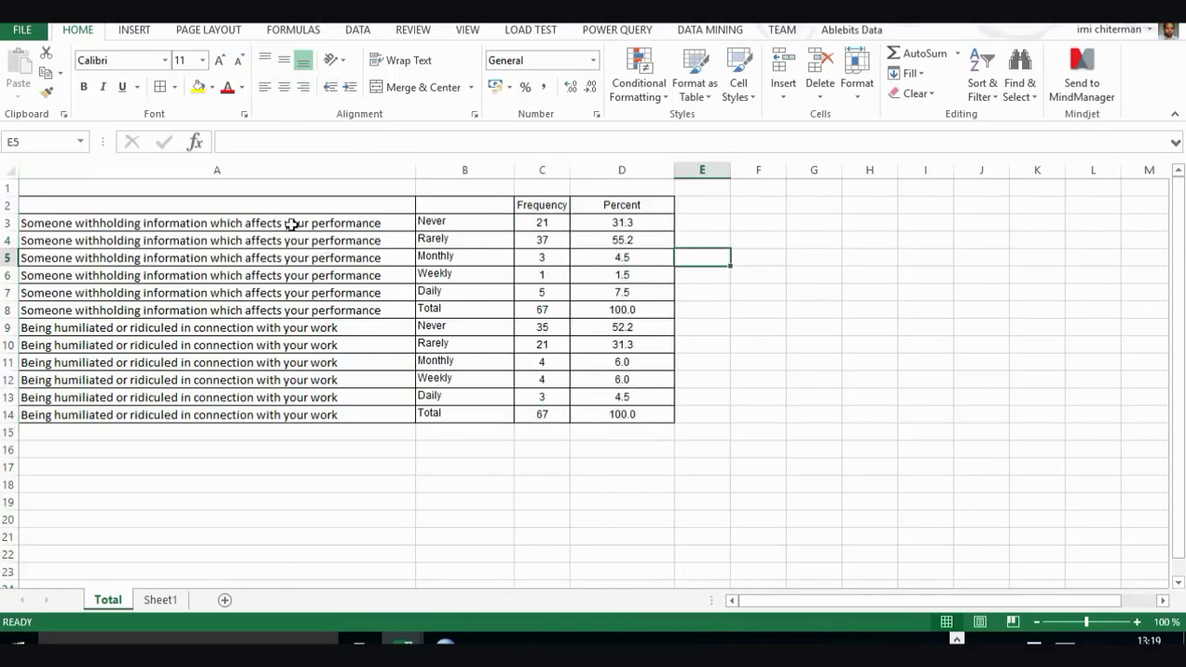
- Merge and centre the repeated title cells A3:A8 into one cell and align its text to the vertical middle
{"action": "left_click_drag", "start_coordinate": [292, 224], "coordinate": [309, 310]}
{"action": "left_click", "coordinate": [428, 87]}
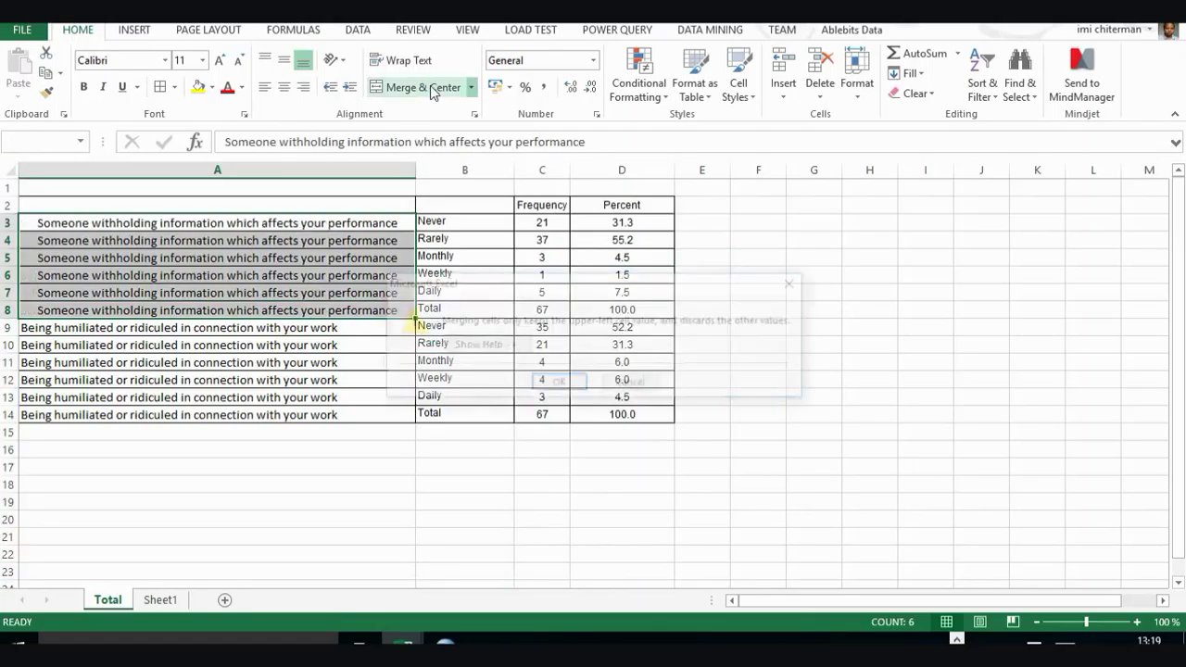
{"action": "left_click", "coordinate": [559, 384]}
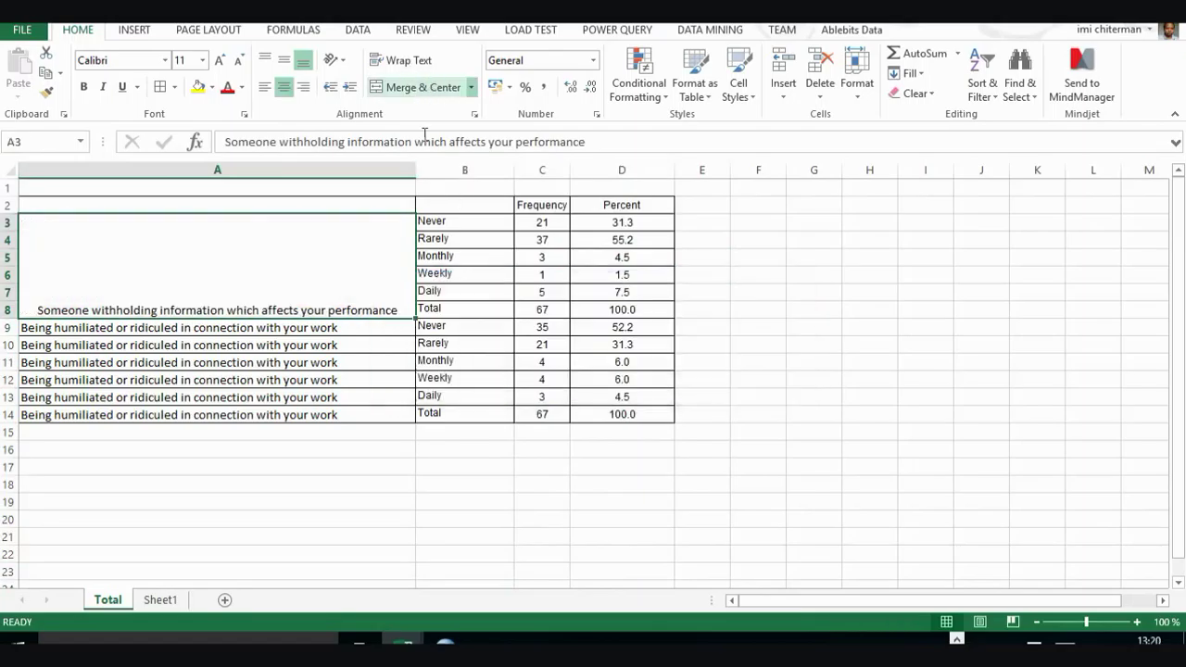
{"action": "left_click", "coordinate": [284, 60]}
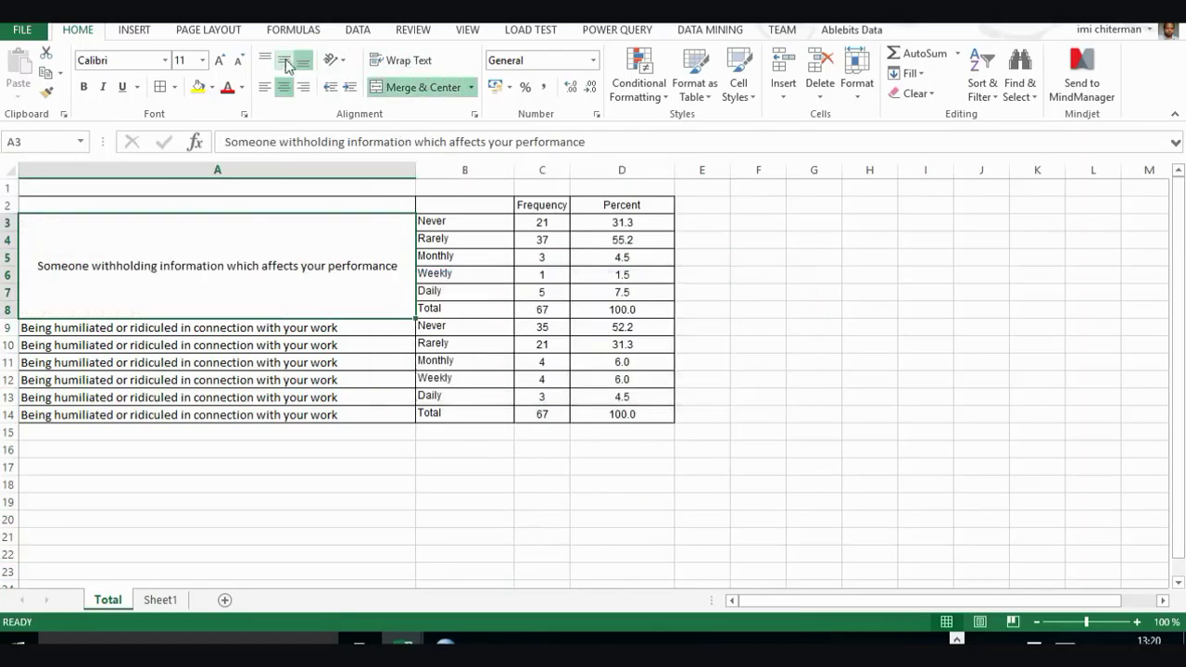
- Merge and centre the repeated title cells A9:A14 into one cell and align its text to the vertical middle
{"action": "left_click_drag", "start_coordinate": [201, 325], "coordinate": [278, 415]}
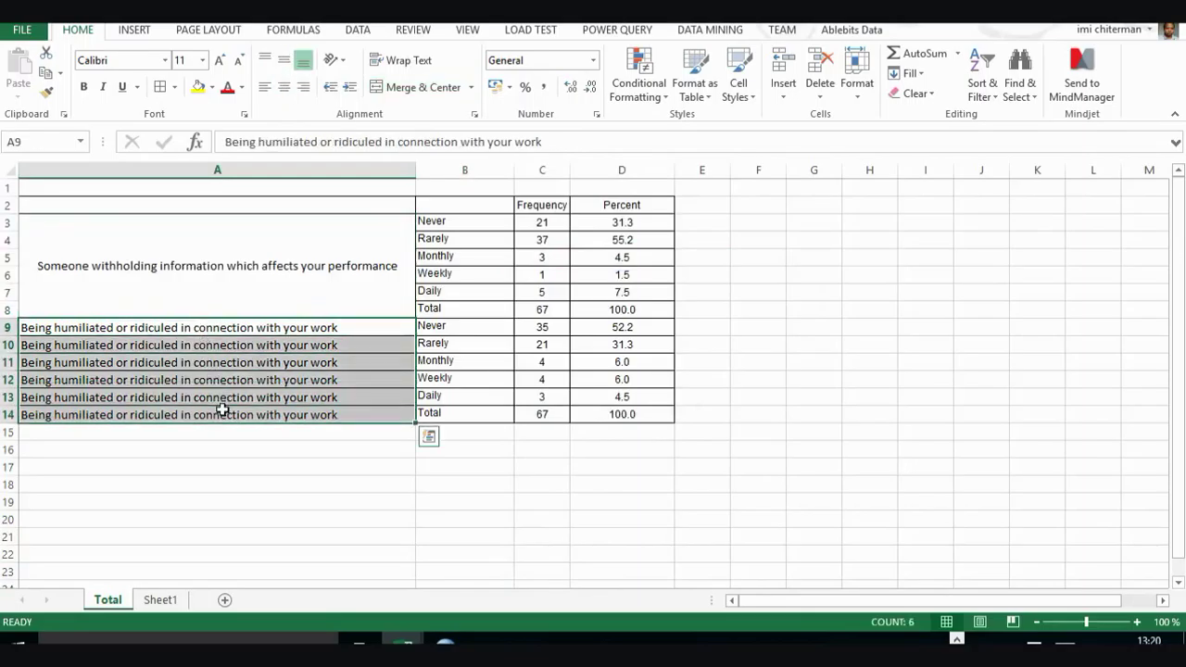
{"action": "left_click", "coordinate": [402, 89]}
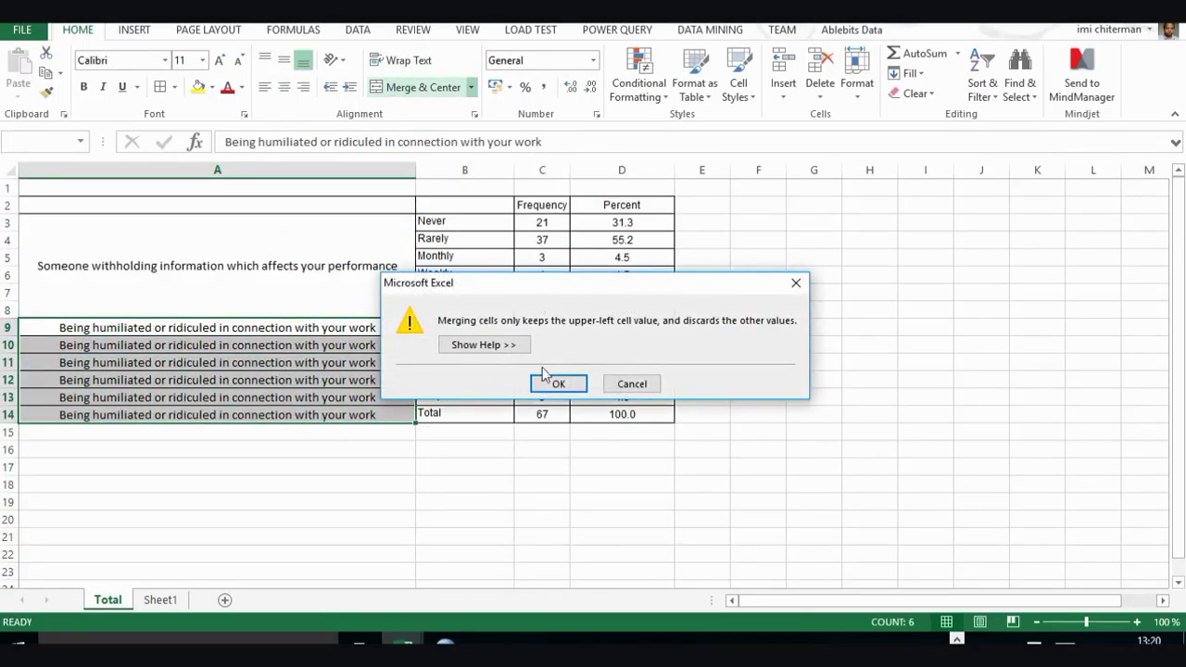
{"action": "left_click", "coordinate": [558, 384]}
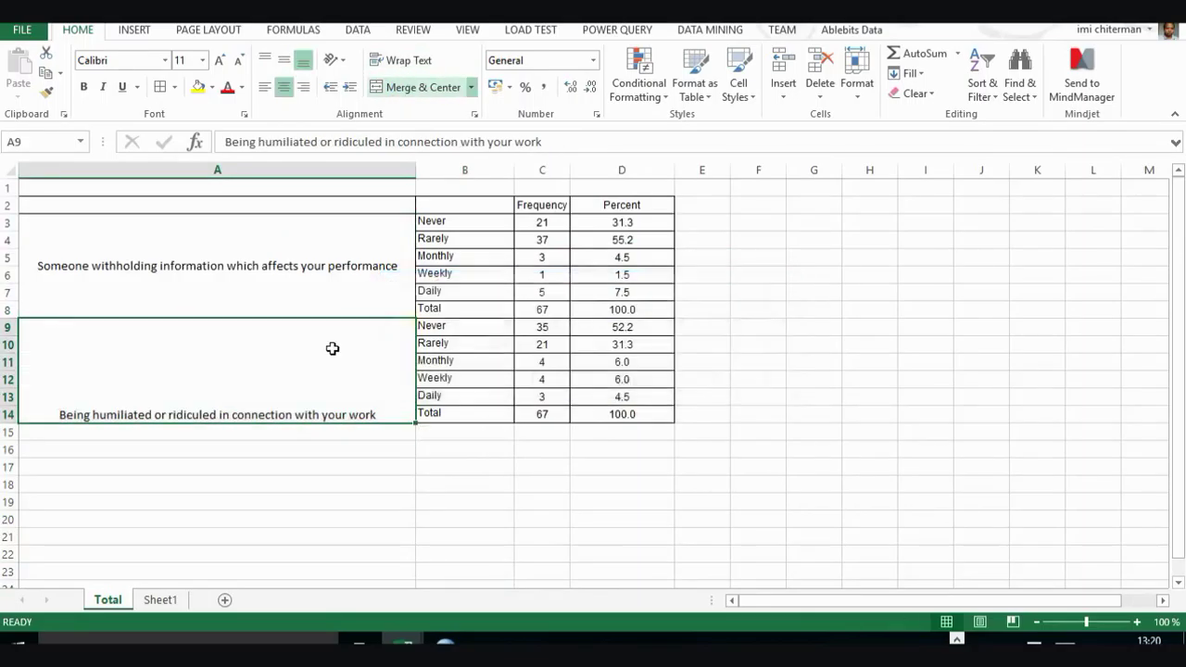
{"action": "left_click", "coordinate": [285, 65]}
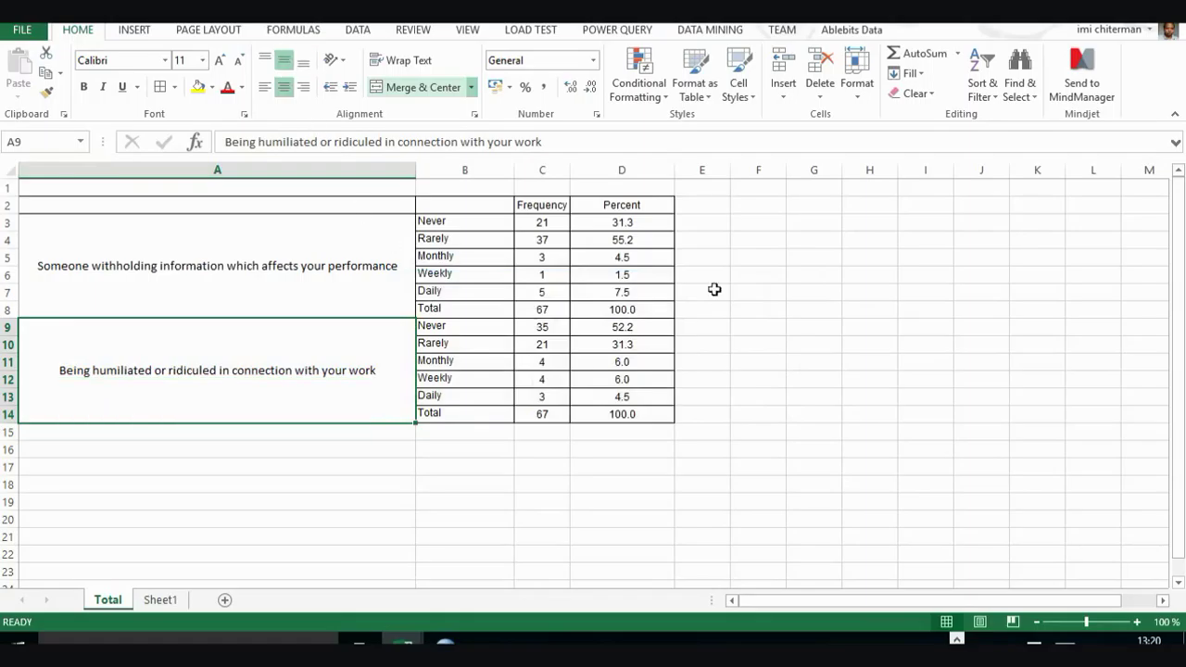
{"action": "left_click", "coordinate": [810, 299]}
{"action": "left_click", "coordinate": [302, 254]}
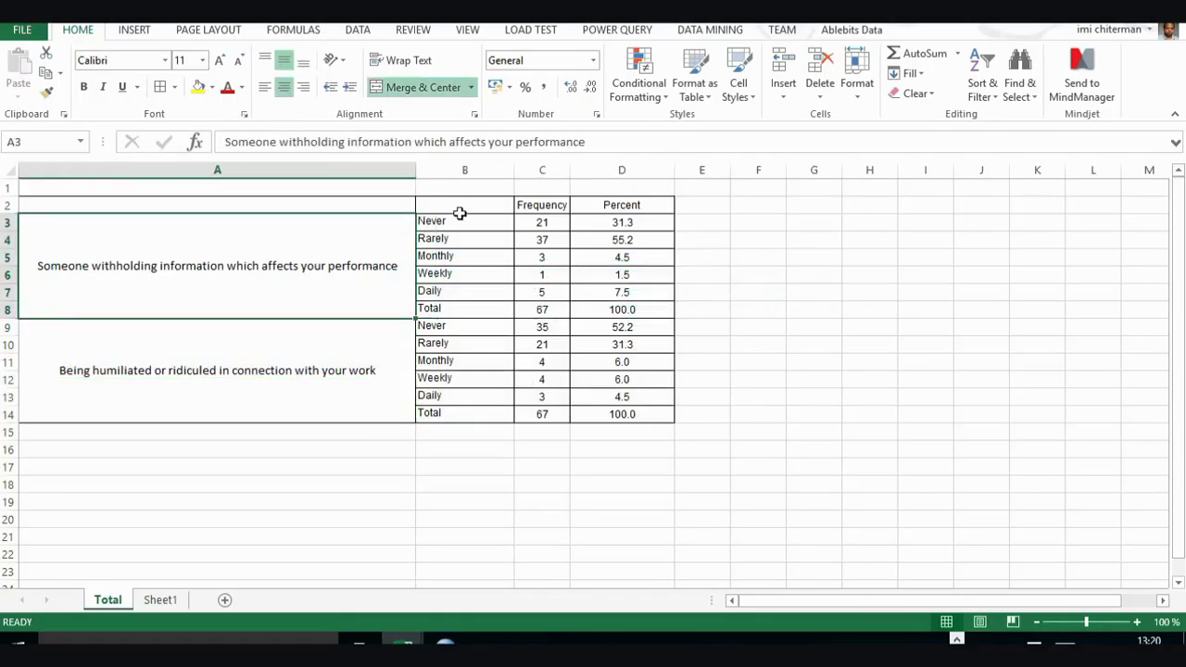
{"action": "left_click_drag", "start_coordinate": [461, 218], "coordinate": [466, 243]}
{"action": "left_click", "coordinate": [461, 275]}
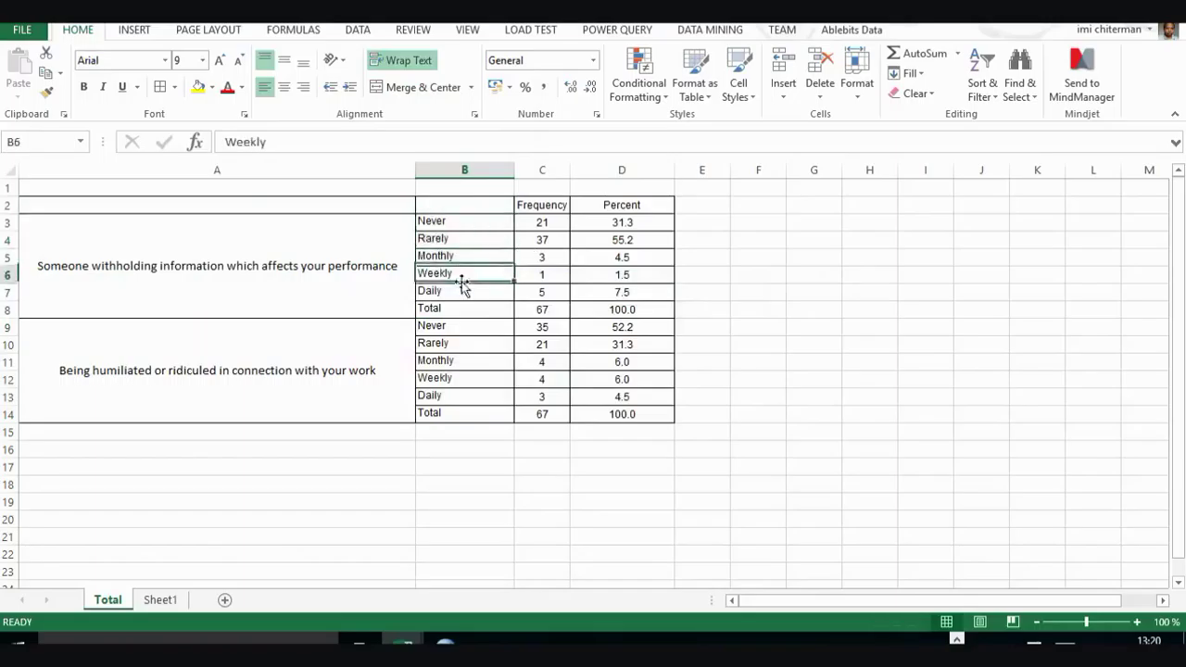
{"action": "left_click", "coordinate": [461, 292]}
{"action": "left_click", "coordinate": [460, 309]}
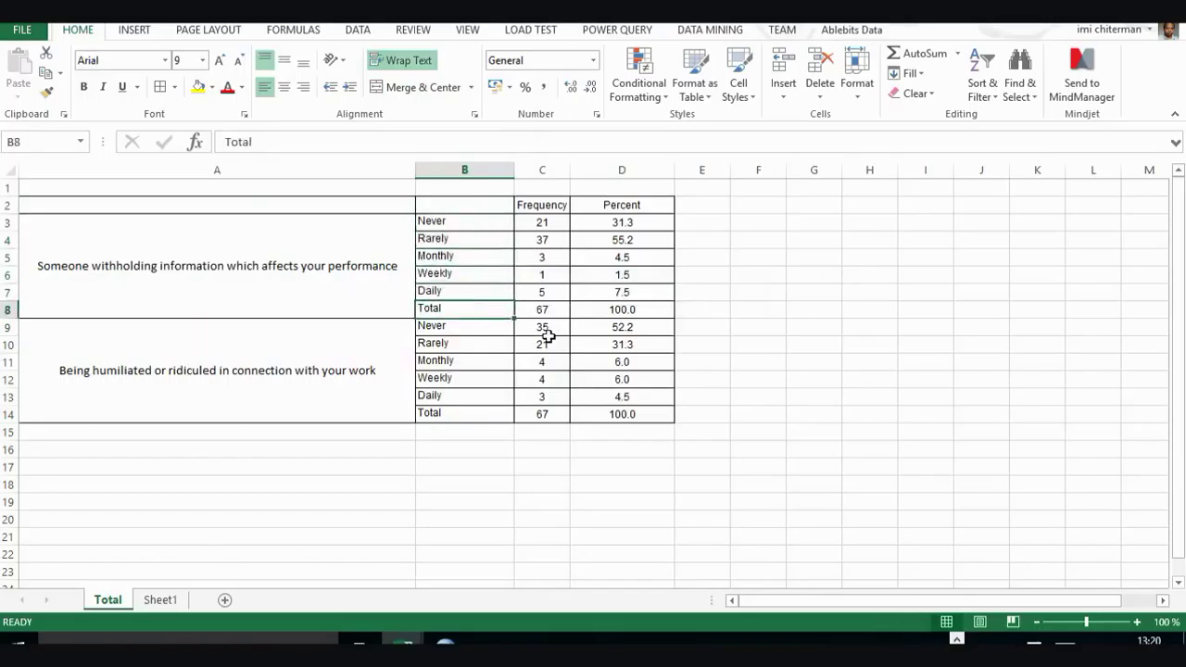
- Widen column C slightly and copy the table A2:D14 of the Total sheet to A1 of a new sheet, transposed
{"action": "left_click_drag", "start_coordinate": [571, 177], "coordinate": [583, 176]}
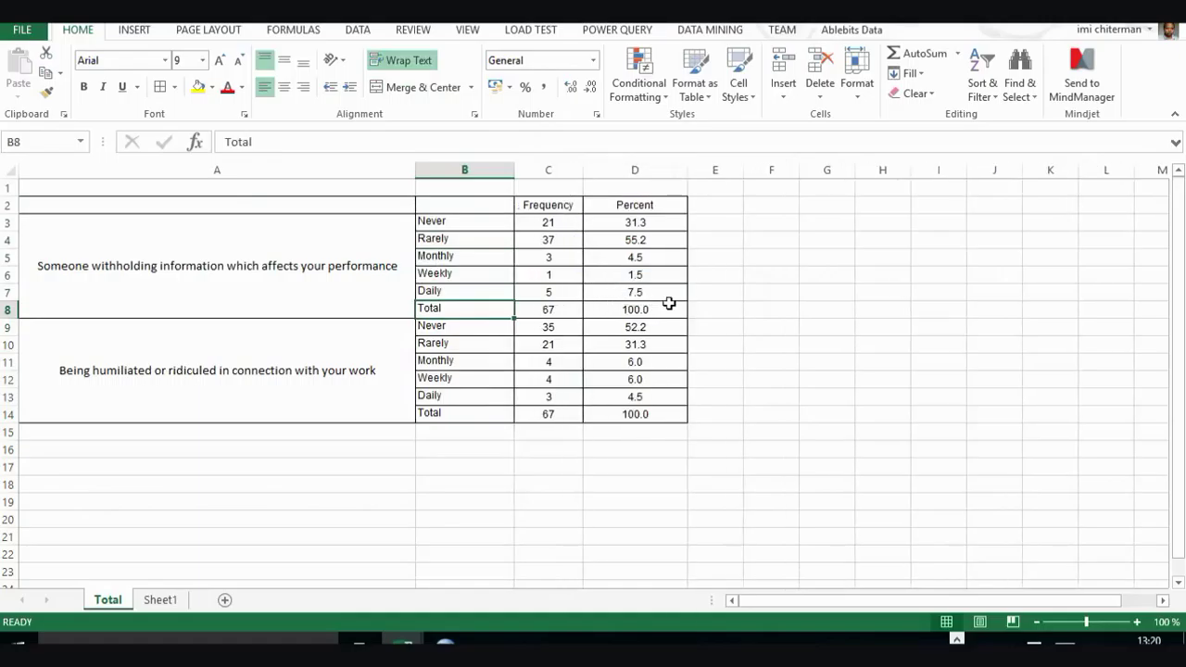
{"action": "left_click_drag", "start_coordinate": [623, 414], "coordinate": [344, 209]}
{"action": "right_click", "coordinate": [349, 213]}
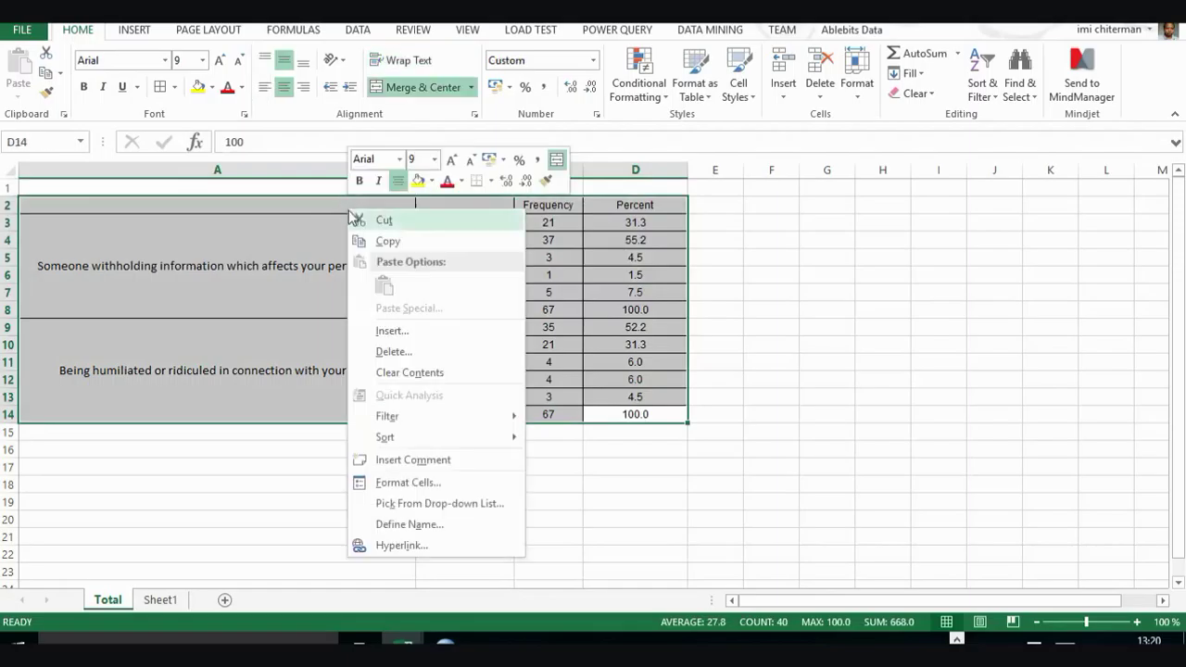
{"action": "left_click", "coordinate": [385, 241]}
{"action": "left_click", "coordinate": [222, 600]}
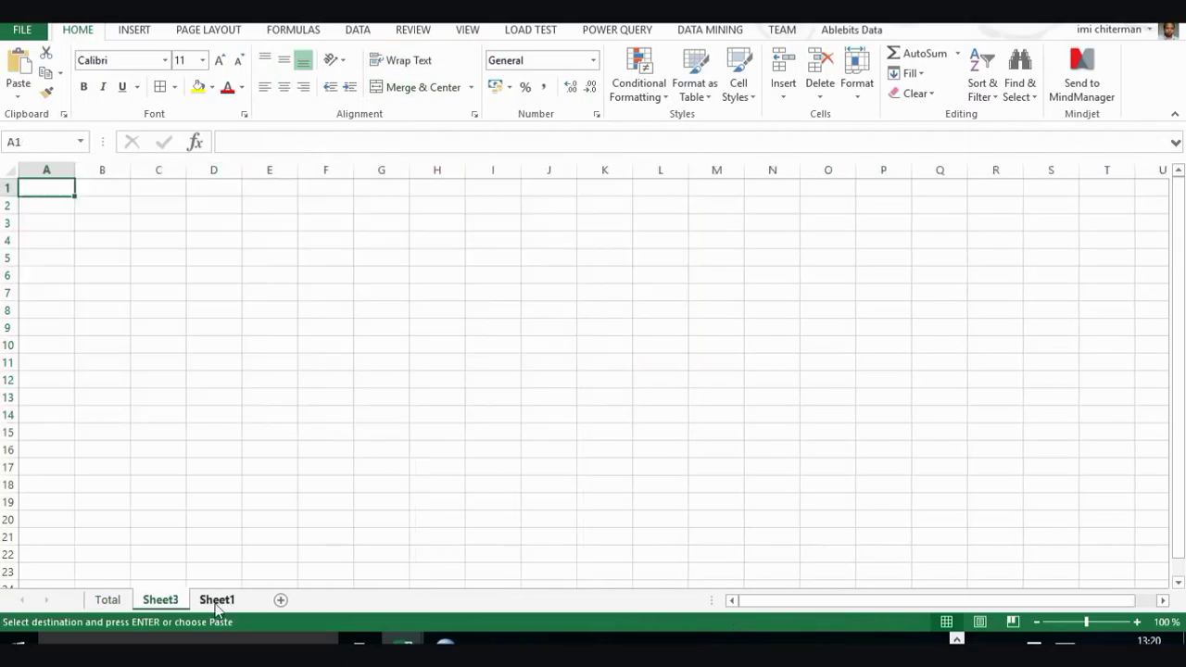
{"action": "right_click", "coordinate": [56, 192]}
{"action": "left_click", "coordinate": [168, 270]}
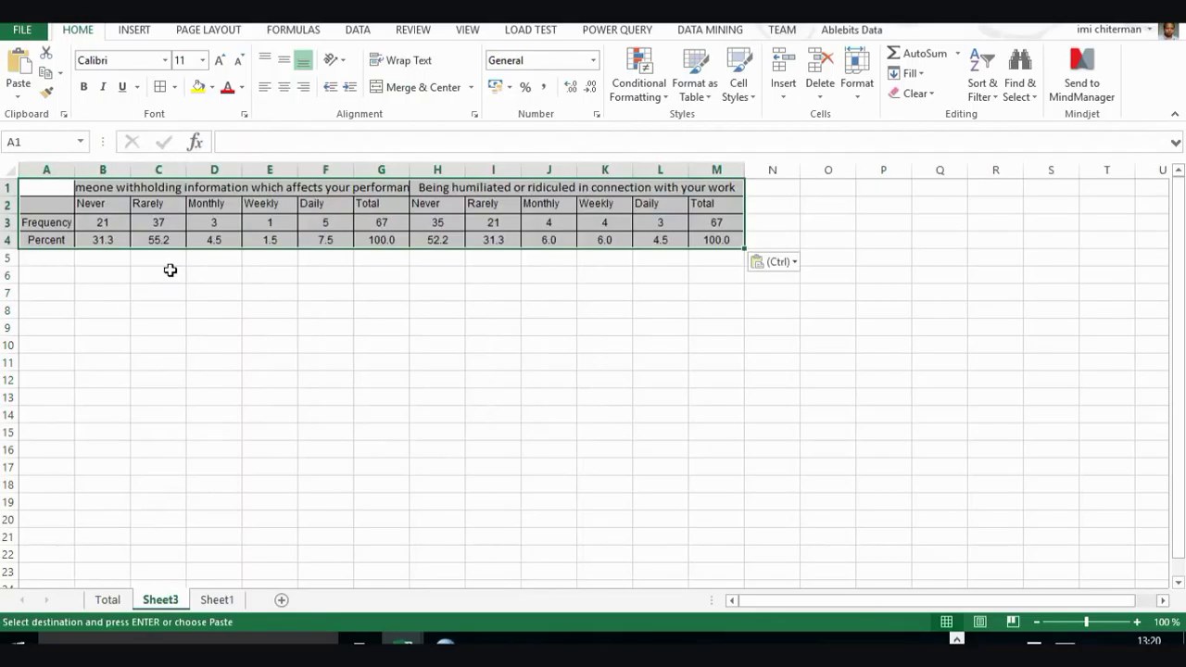
{"action": "left_click", "coordinate": [269, 327]}
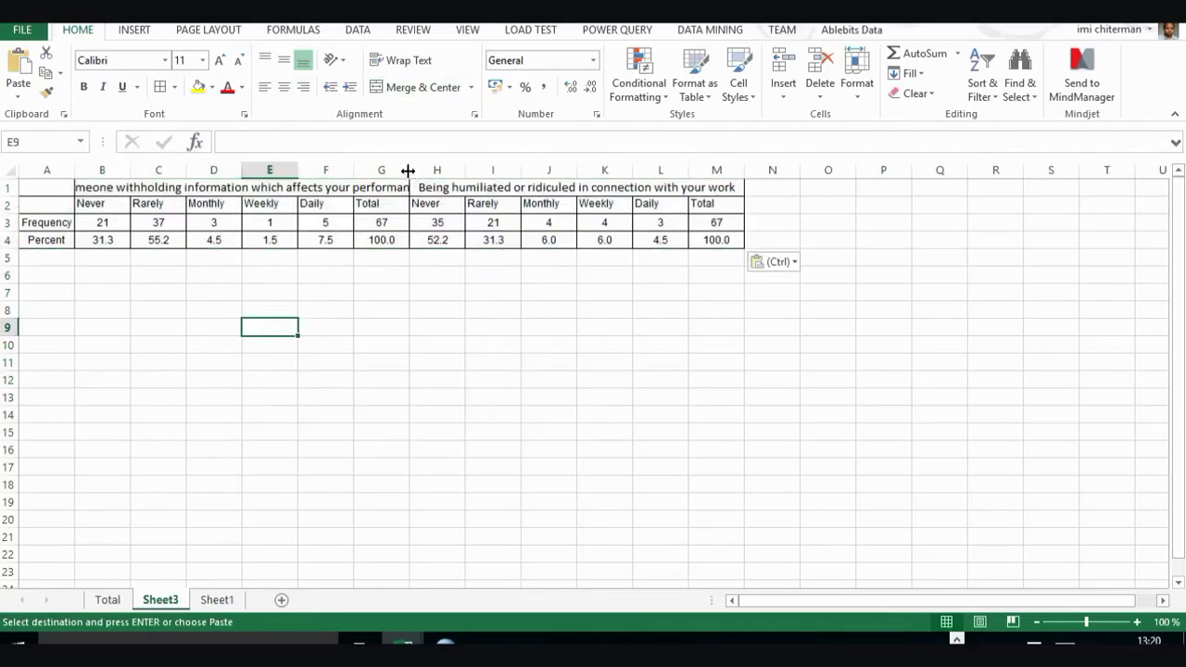
- Widen columns G and M of the transposed table so both titles fit, and compare it with the Total sheet
{"action": "left_click_drag", "start_coordinate": [407, 170], "coordinate": [448, 171]}
{"action": "left_click_drag", "start_coordinate": [783, 171], "coordinate": [802, 171]}
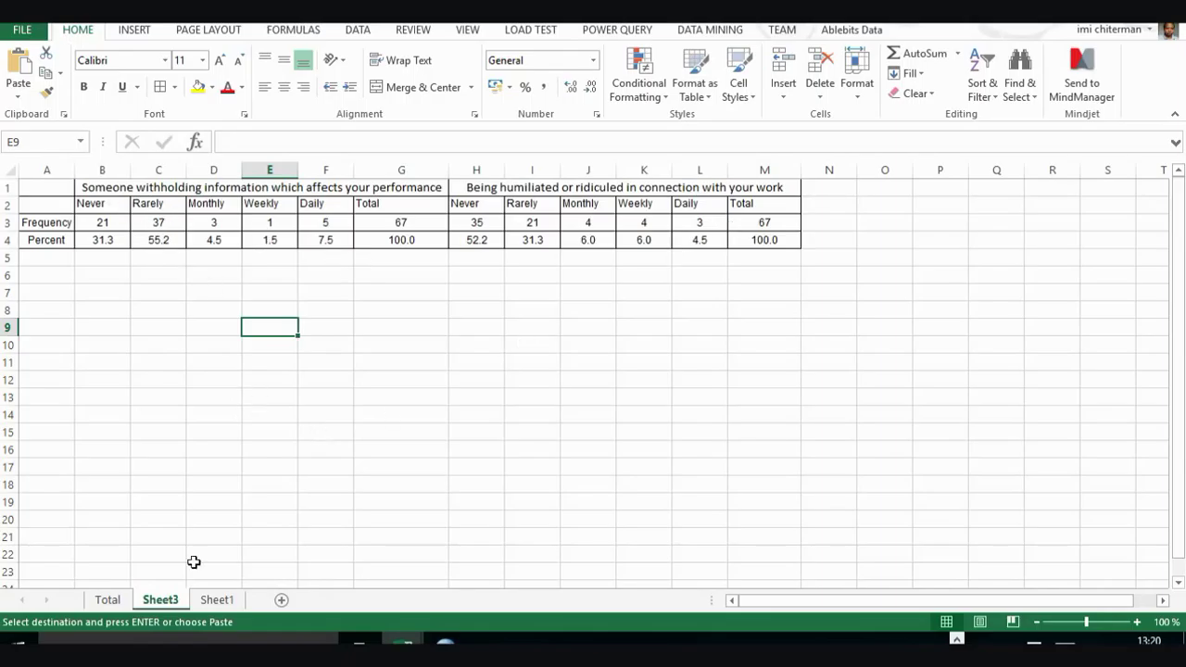
{"action": "left_click", "coordinate": [108, 600]}
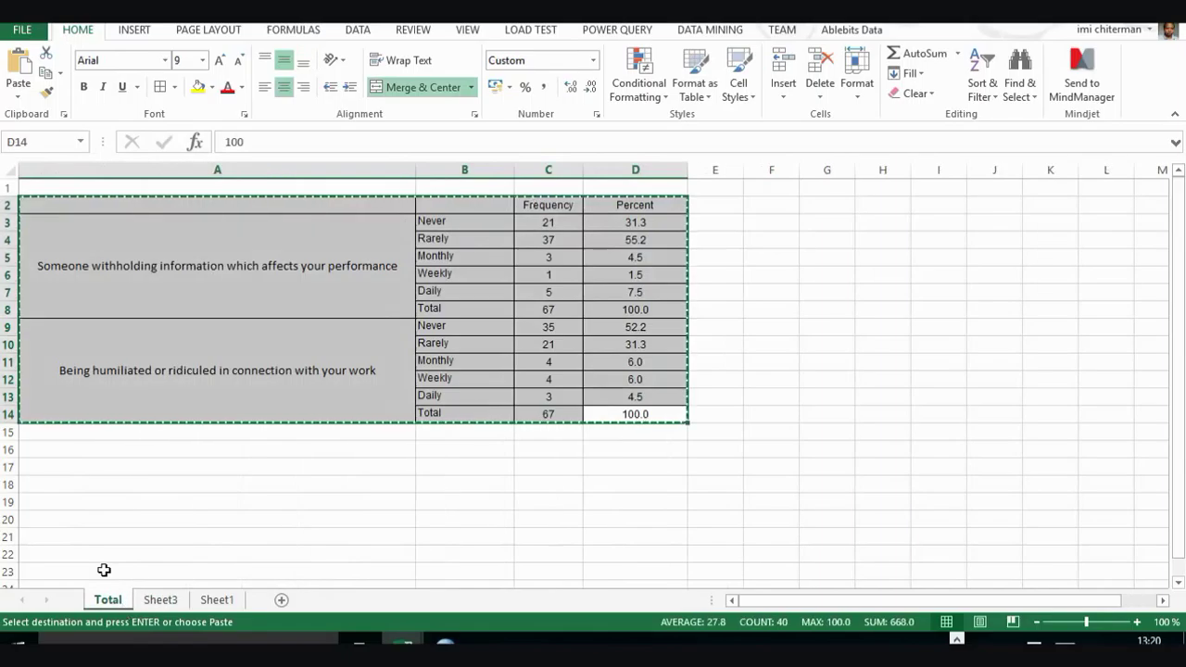
{"action": "left_click", "coordinate": [160, 600]}
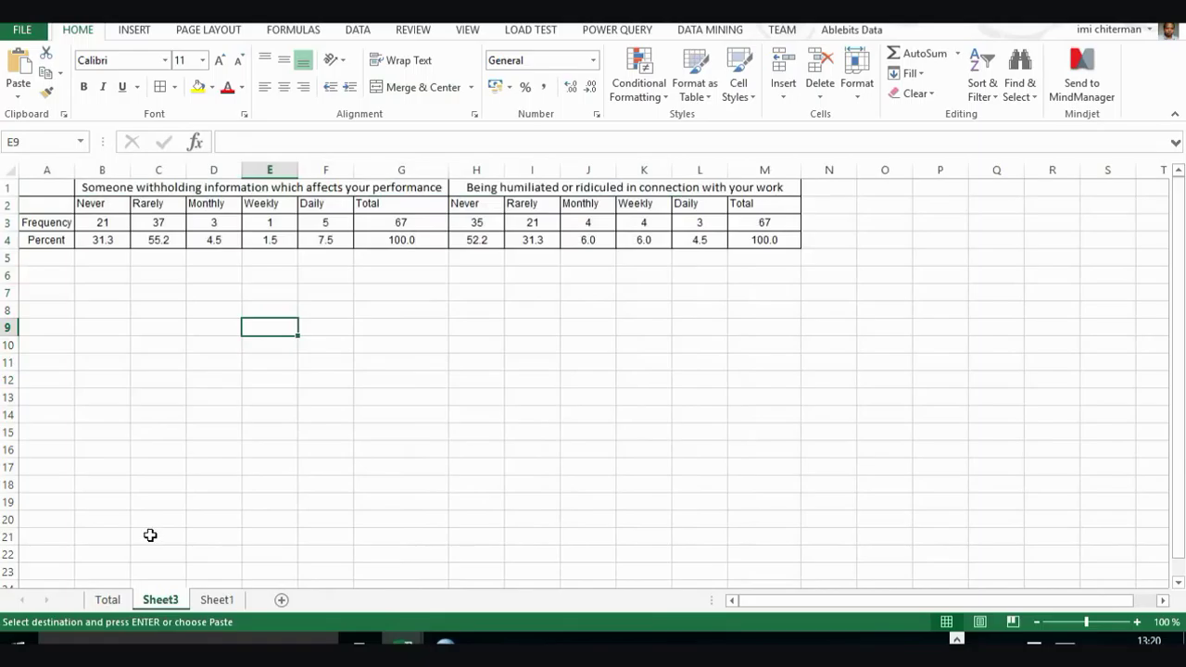
- Return to the Total sheet, move to empty cell D19 below the table and cancel the pending copy
{"action": "left_click", "coordinate": [107, 600]}
{"action": "key", "text": "Down"}
{"action": "key", "text": "Down"}
{"action": "key", "text": "Down"}
{"action": "key", "text": "Down"}
{"action": "key", "text": "Down"}
{"action": "key", "text": "Escape"}
- Switch to the SPSS output to examine the remaining frequency tables, and return to the Book1 workbook in Excel
{"action": "mouse_move", "coordinate": [405, 639]}
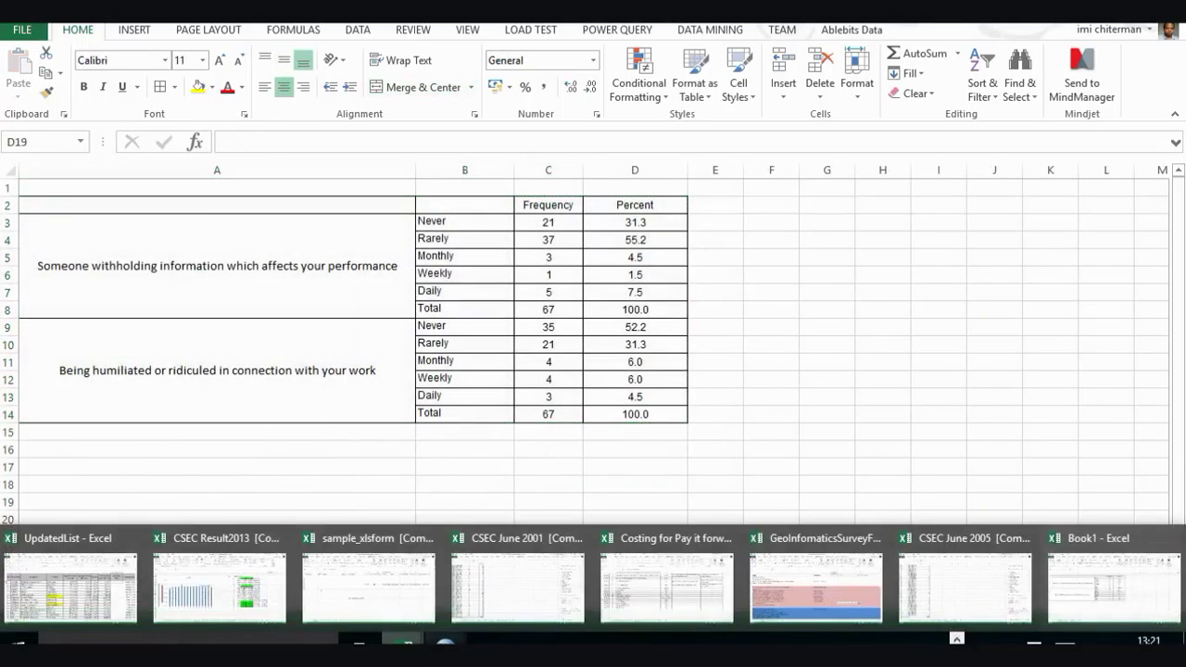
{"action": "mouse_move", "coordinate": [445, 640]}
{"action": "left_click", "coordinate": [320, 584]}
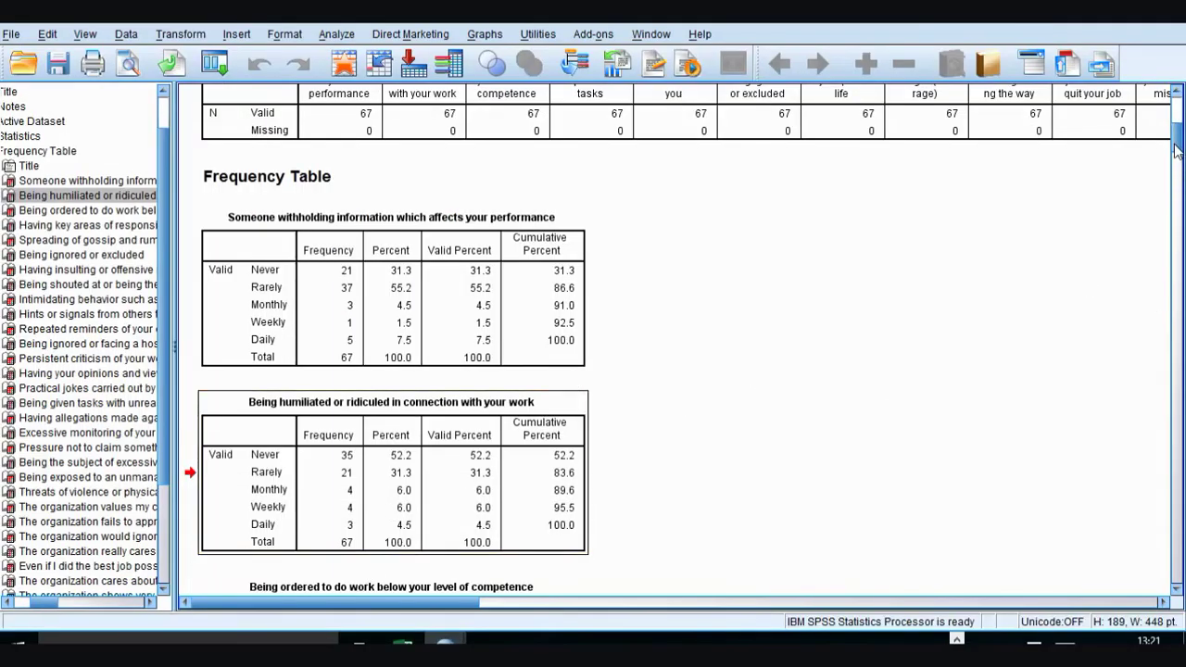
{"action": "scroll", "coordinate": [1177, 151], "scroll_direction": "down", "scroll_amount": 3}
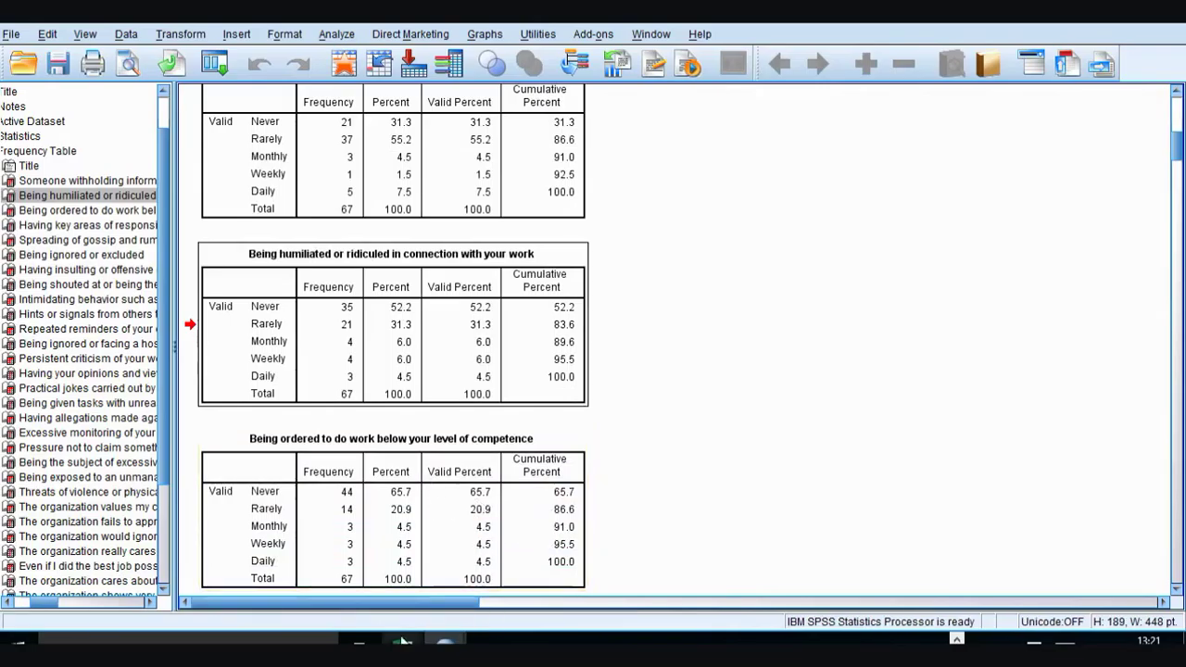
{"action": "mouse_move", "coordinate": [402, 640]}
{"action": "left_click", "coordinate": [1115, 550]}
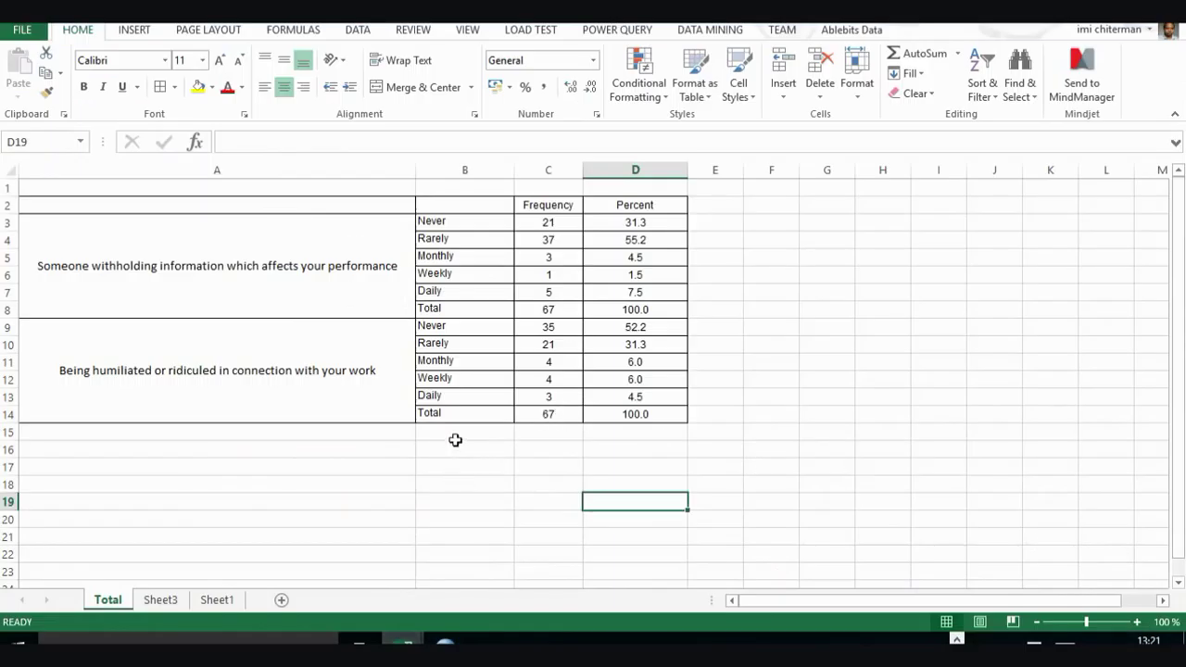
- Switch to the SPSS output and copy the frequency table "Being ordered to do work below your level of competence"
{"action": "mouse_move", "coordinate": [446, 642]}
{"action": "left_click", "coordinate": [408, 575]}
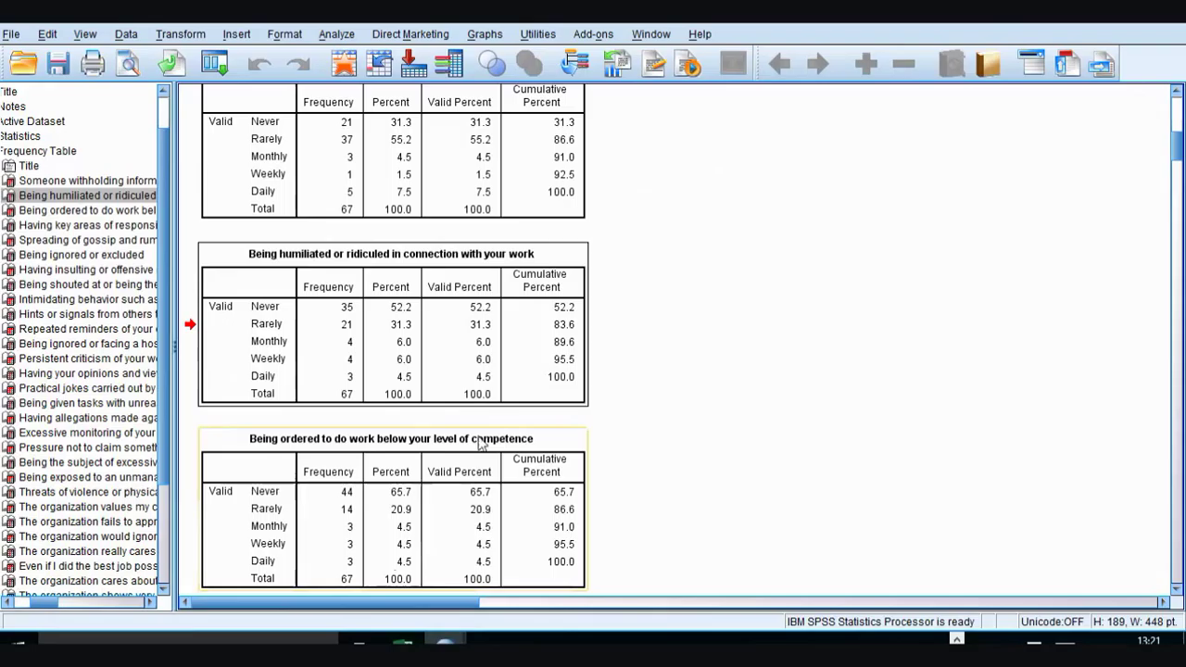
{"action": "left_click", "coordinate": [339, 465]}
{"action": "right_click", "coordinate": [341, 466]}
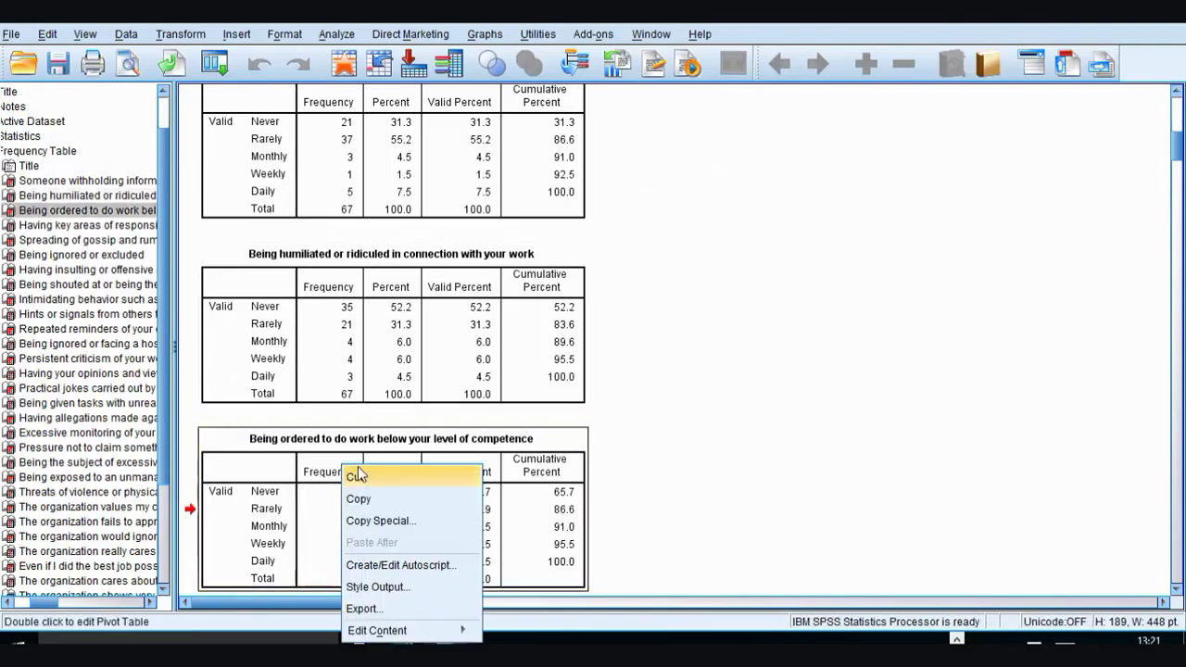
{"action": "left_click", "coordinate": [369, 500]}
{"action": "mouse_move", "coordinate": [408, 641]}
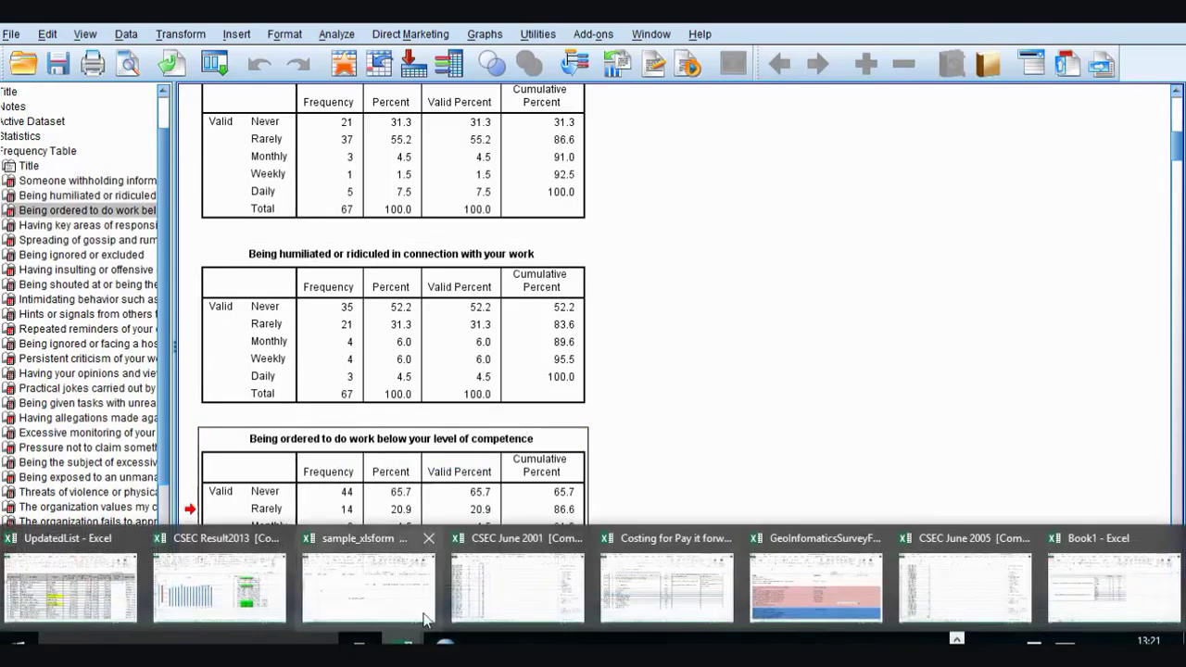
- Switch to the Book1 workbook in Excel and paste the copied frequency table at A10 of Sheet1
{"action": "left_click", "coordinate": [1046, 531]}
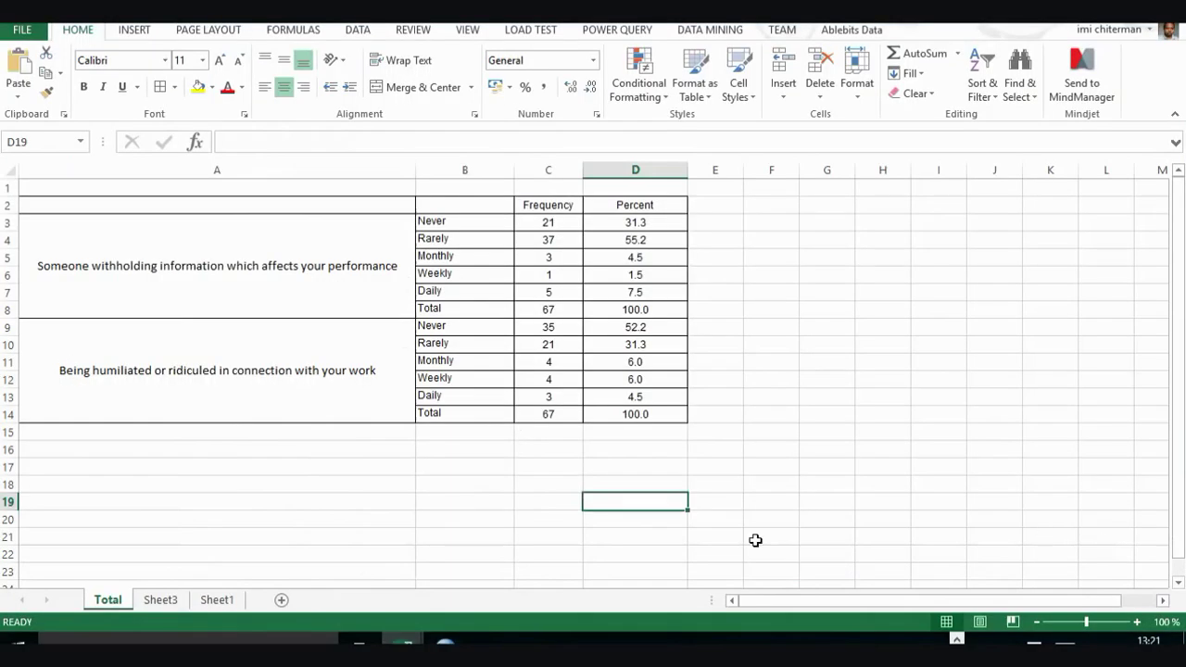
{"action": "left_click", "coordinate": [161, 600]}
{"action": "left_click", "coordinate": [217, 599]}
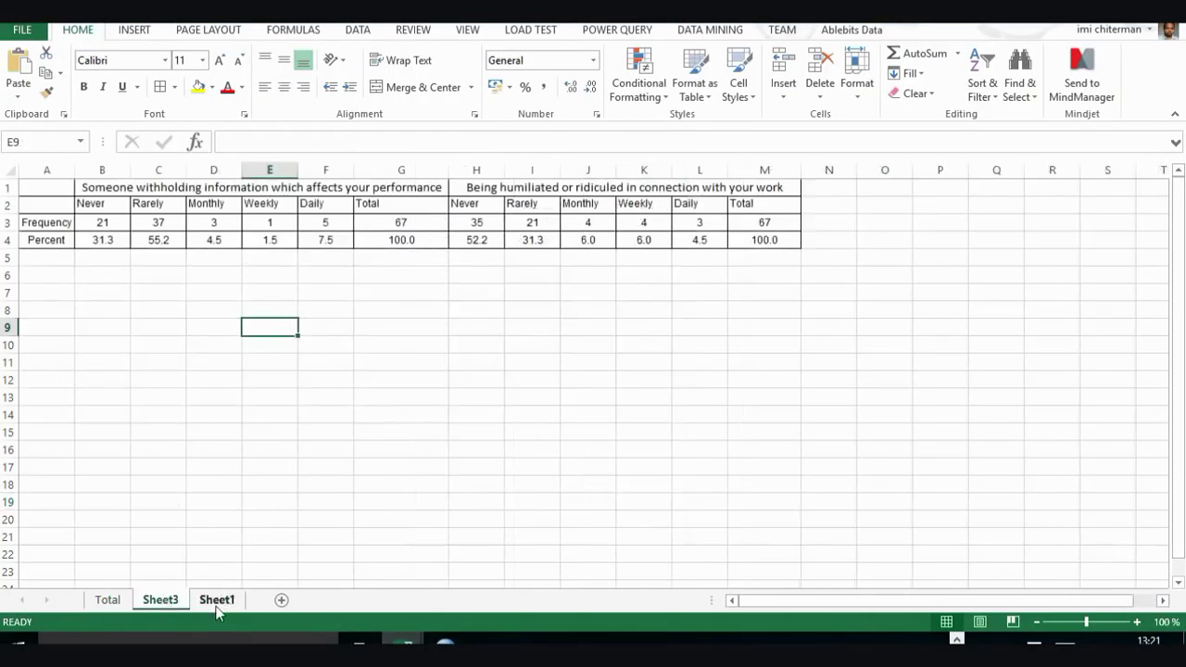
{"action": "left_click", "coordinate": [45, 370]}
{"action": "right_click", "coordinate": [45, 370]}
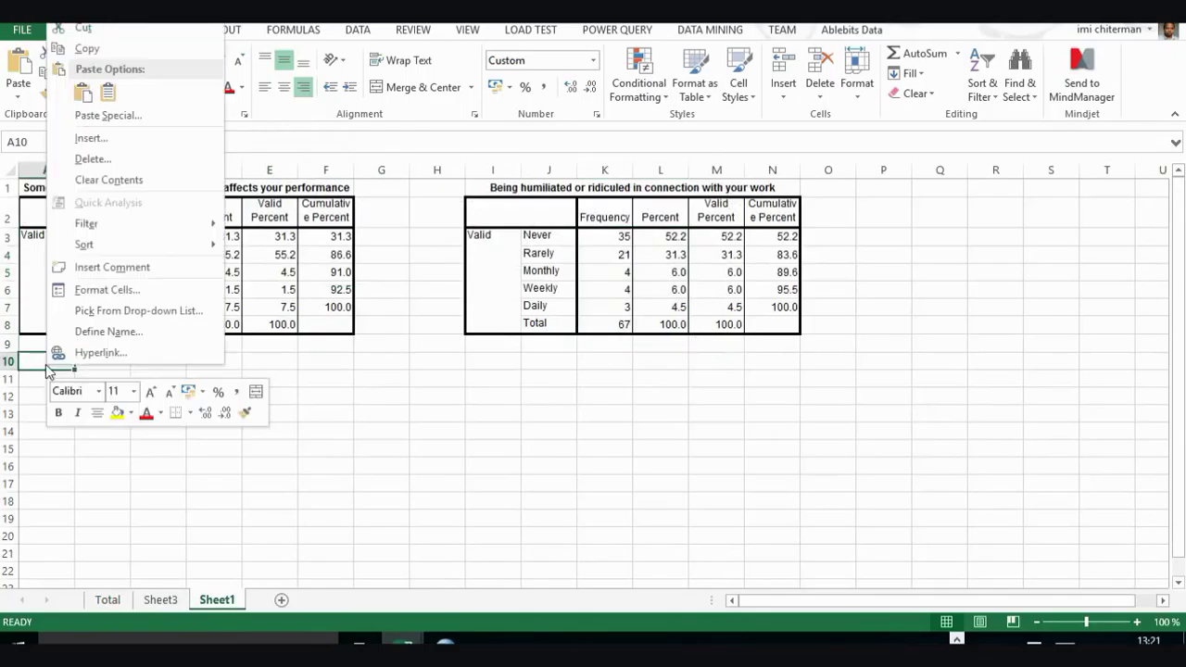
{"action": "left_click", "coordinate": [61, 89]}
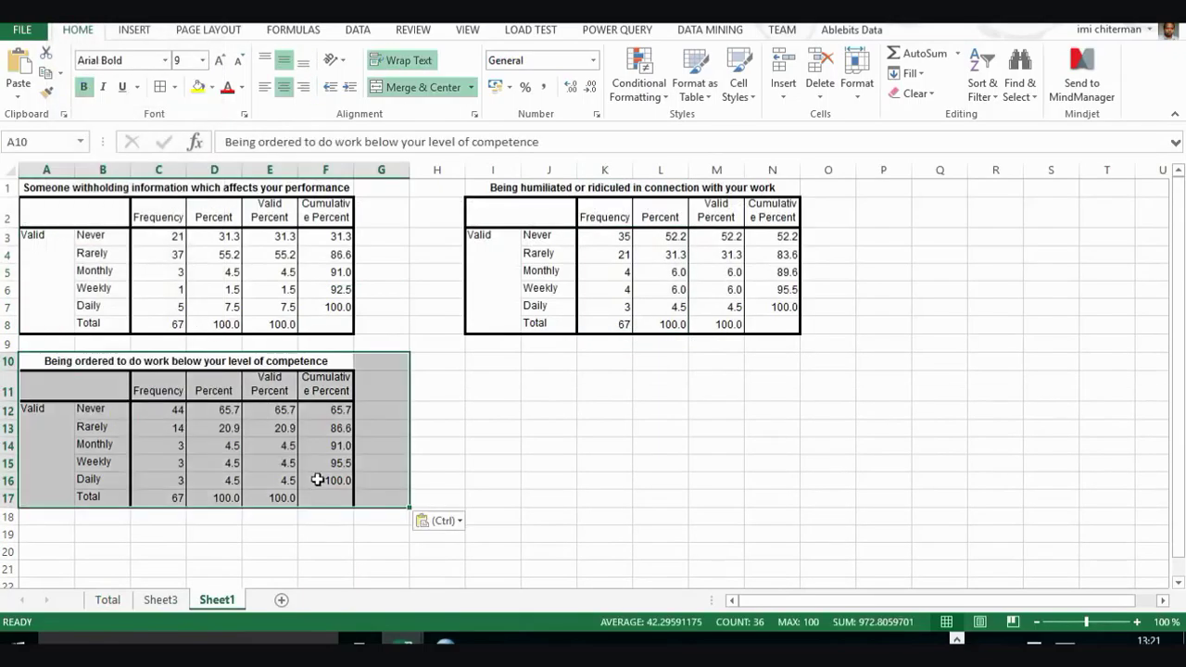
{"action": "left_click", "coordinate": [315, 485]}
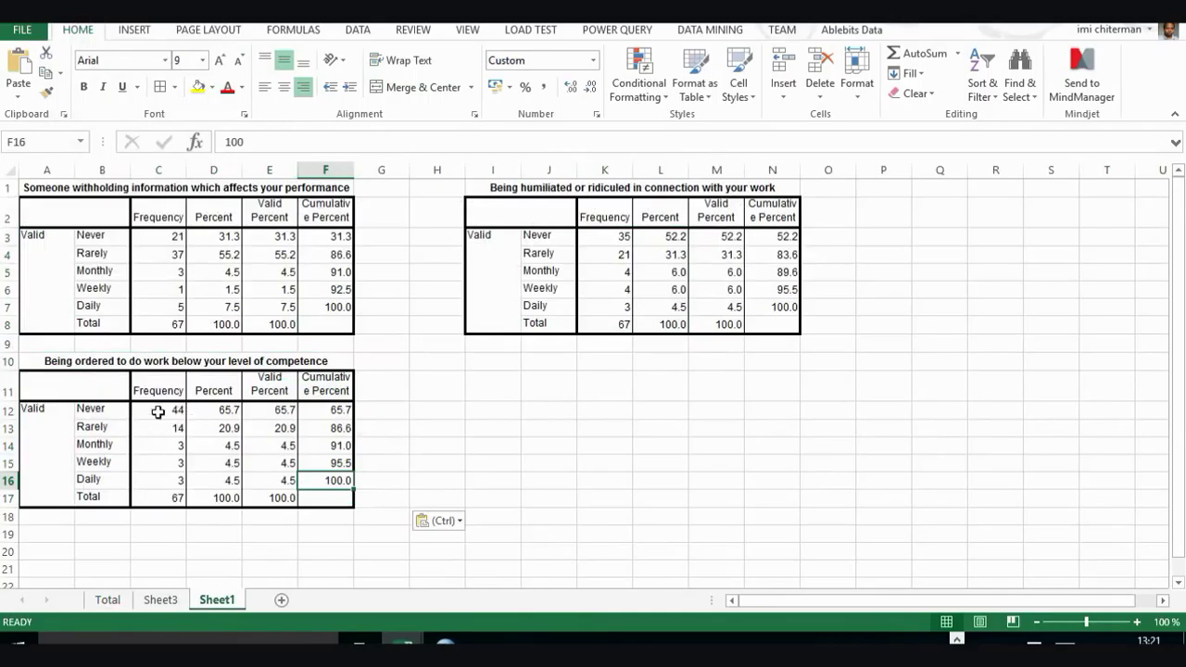
- Copy the title text "Being ordered to do work below your level of competence" from Sheet1's A10 into A15 of the Total sheet
{"action": "left_click", "coordinate": [105, 364]}
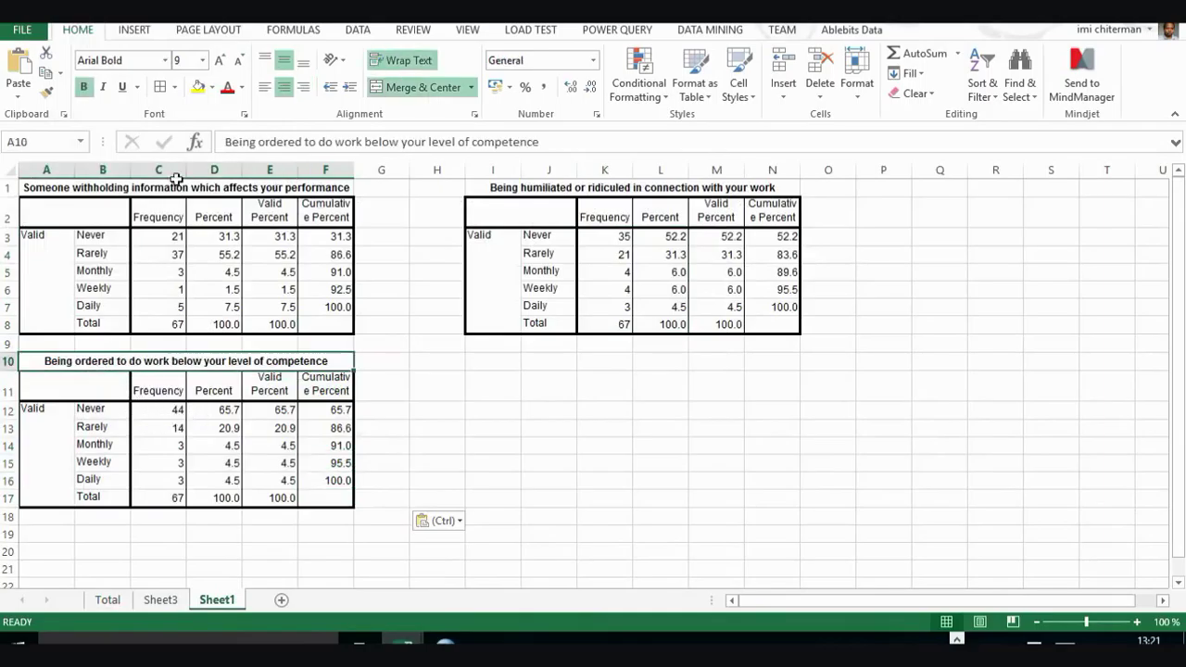
{"action": "left_click_drag", "start_coordinate": [547, 141], "coordinate": [226, 141]}
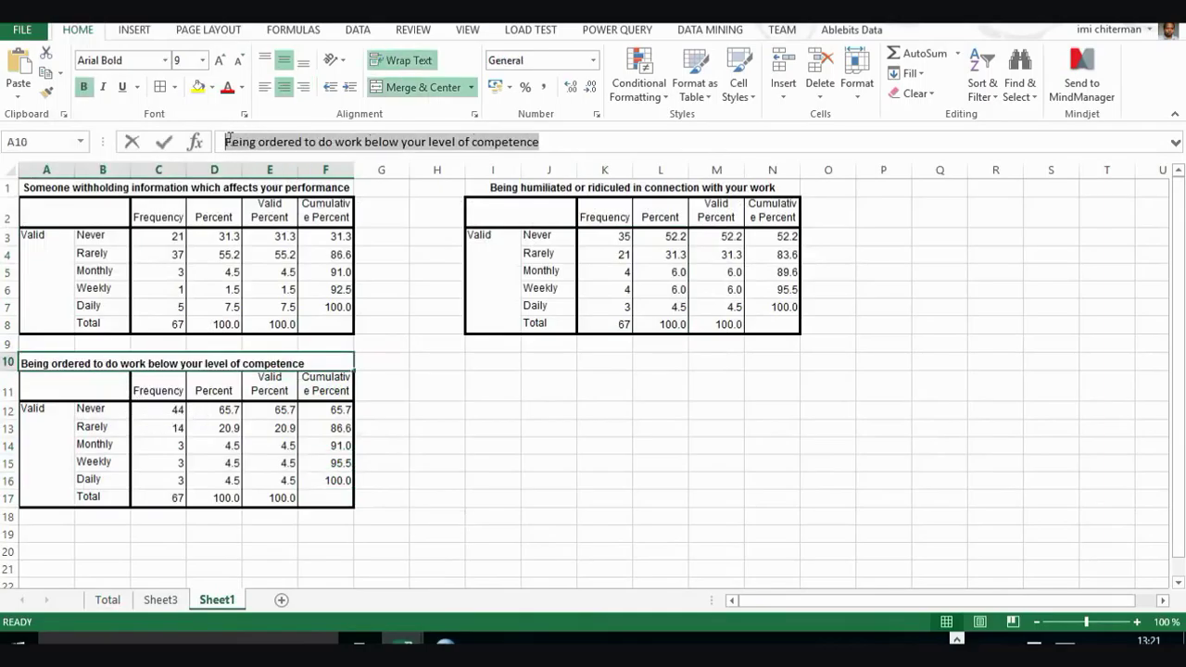
{"action": "left_click", "coordinate": [106, 601]}
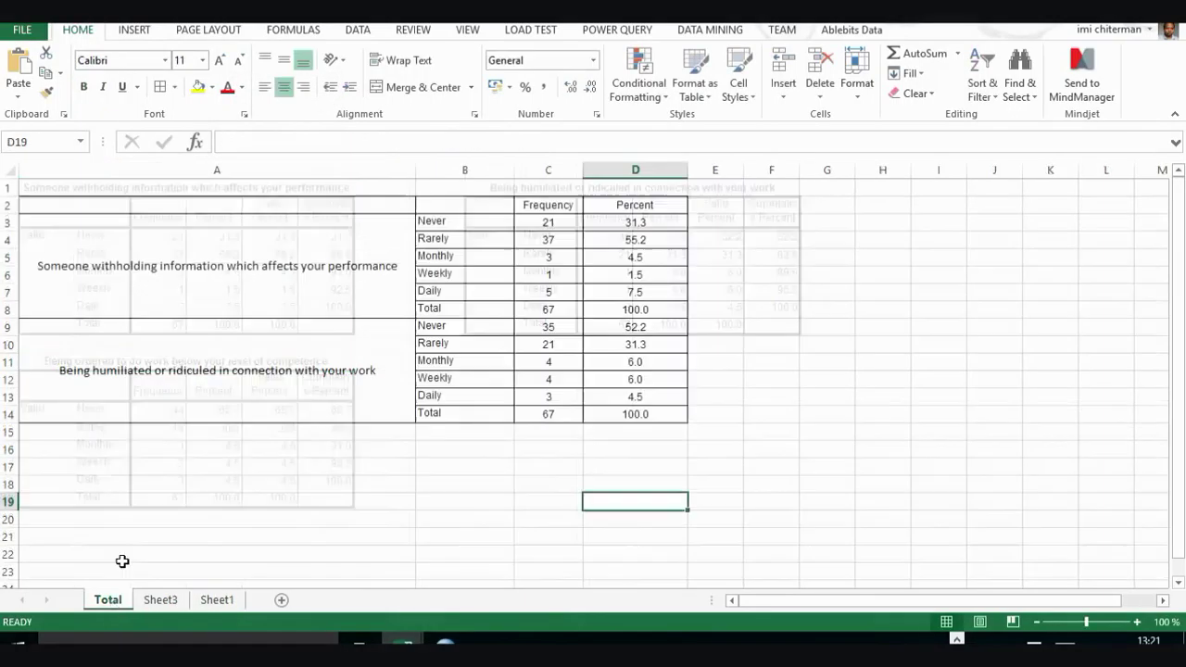
{"action": "left_click", "coordinate": [150, 436]}
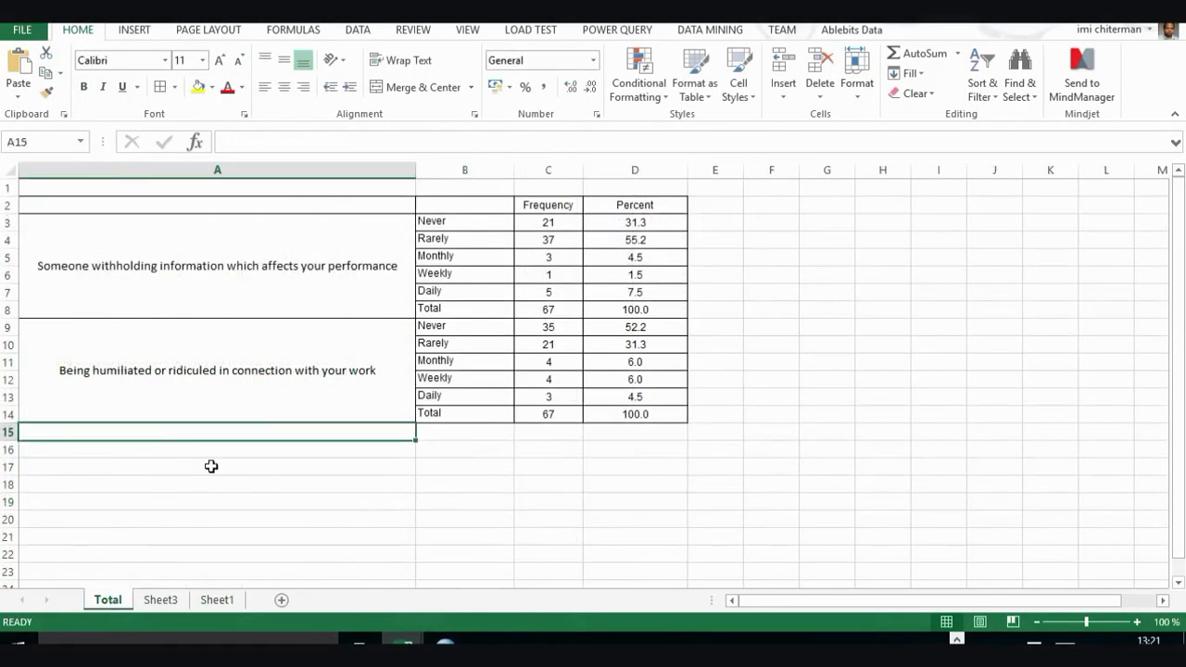
{"action": "key", "text": "ctrl+v"}
- Copy the categories, frequencies and percents in B12:D17 of Sheet1 and paste them as values at B15 of the Total sheet
{"action": "left_click", "coordinate": [219, 601]}
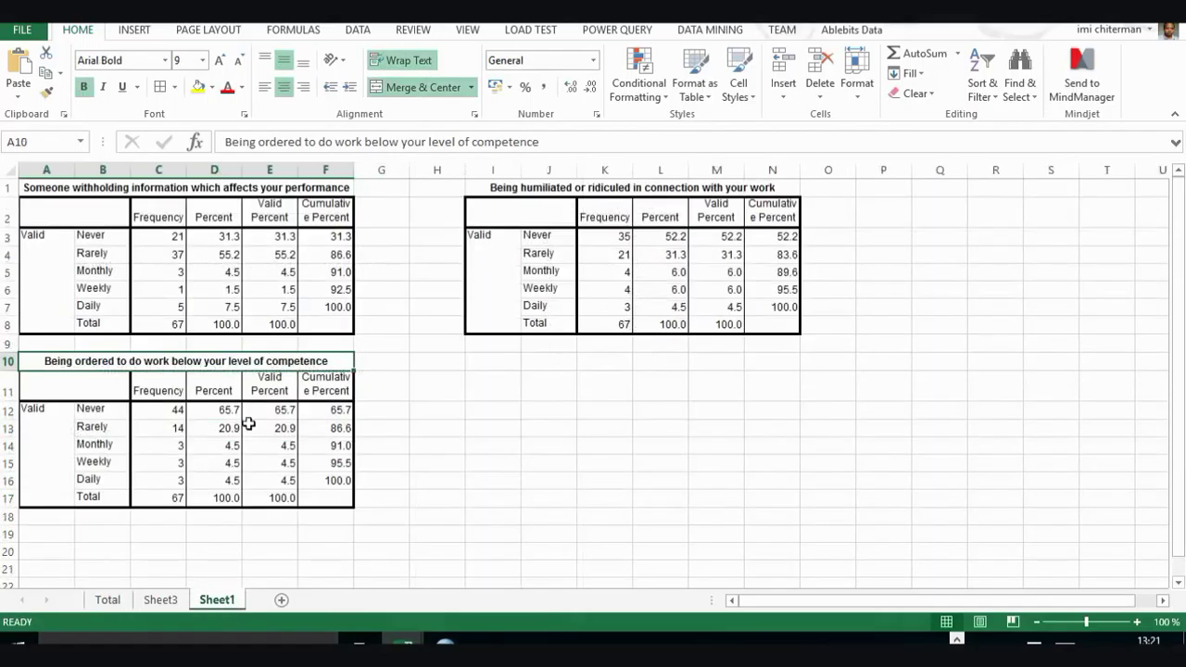
{"action": "left_click_drag", "start_coordinate": [104, 409], "coordinate": [228, 496]}
{"action": "key", "text": "ctrl+c"}
{"action": "left_click", "coordinate": [107, 601]}
{"action": "left_click", "coordinate": [451, 439]}
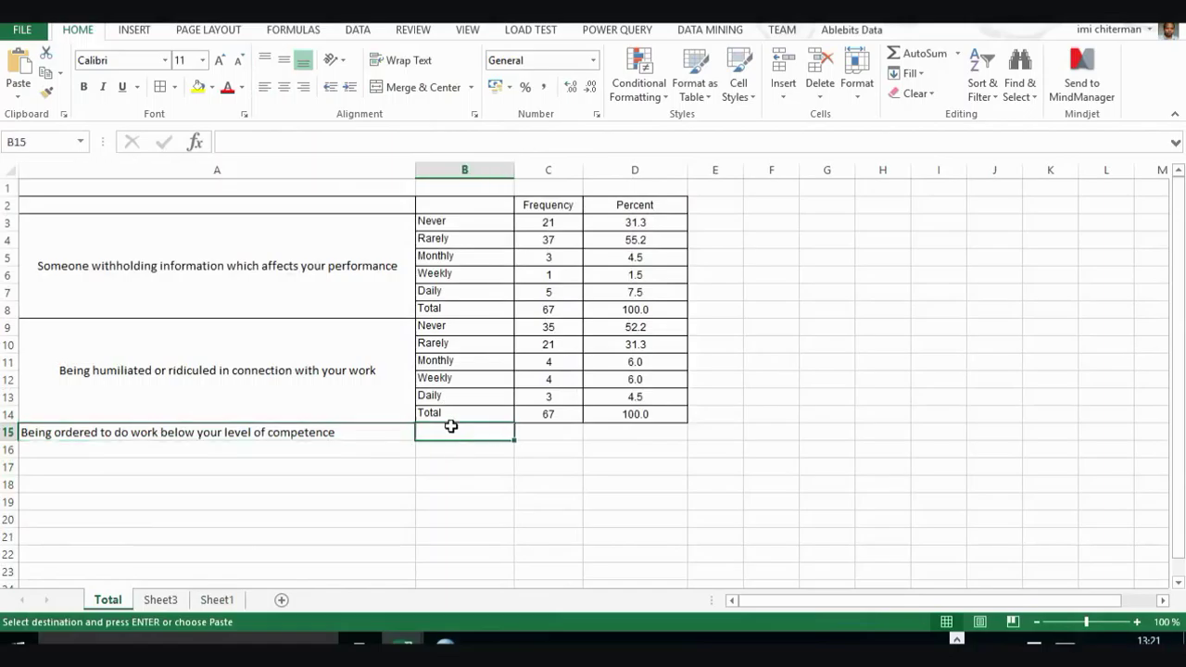
{"action": "right_click", "coordinate": [452, 435]}
{"action": "left_click", "coordinate": [513, 156]}
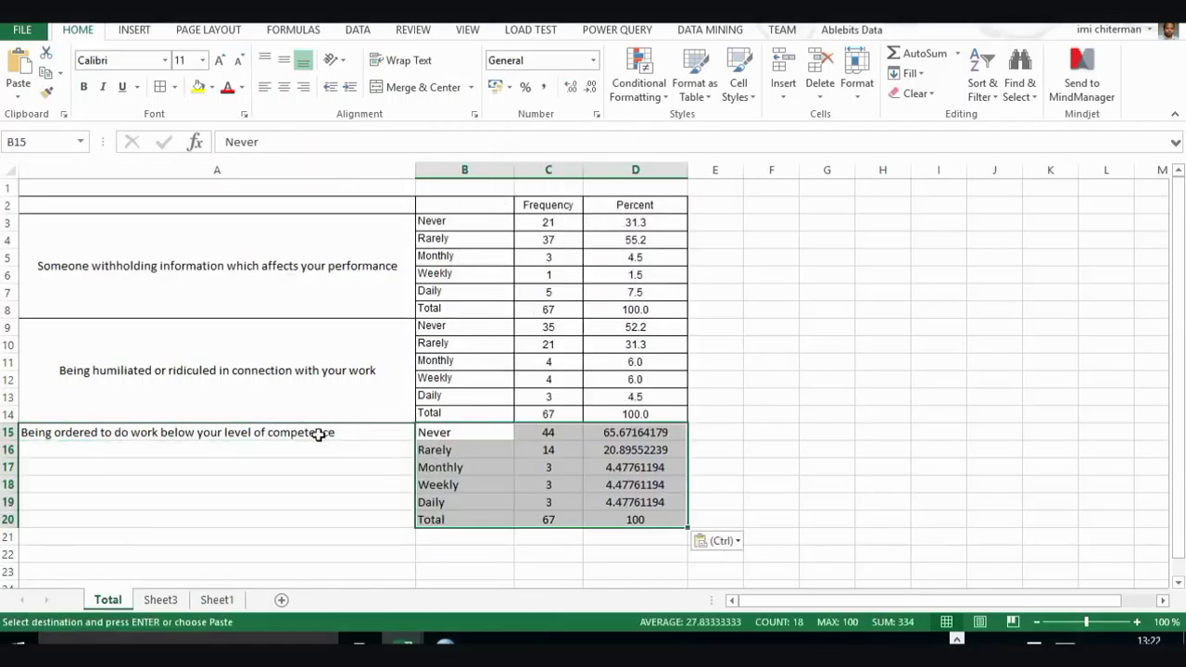
- Merge and centre A15:A20 around the new title and align its text to the vertical middle
{"action": "left_click_drag", "start_coordinate": [320, 433], "coordinate": [603, 521]}
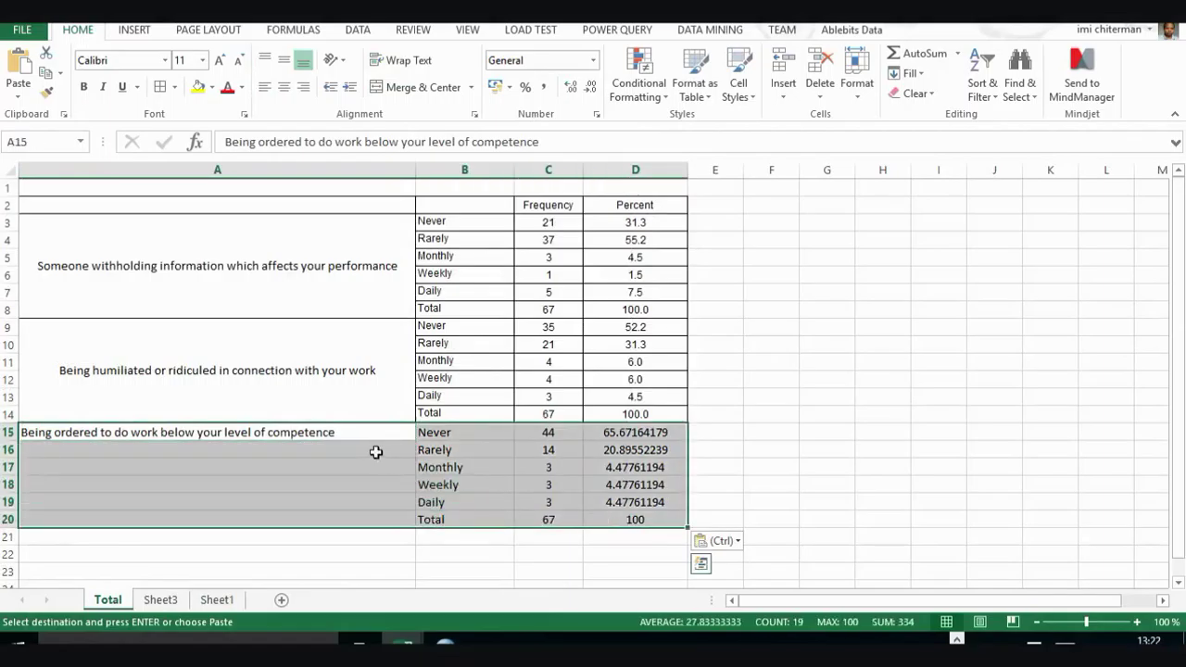
{"action": "left_click_drag", "start_coordinate": [370, 432], "coordinate": [373, 519]}
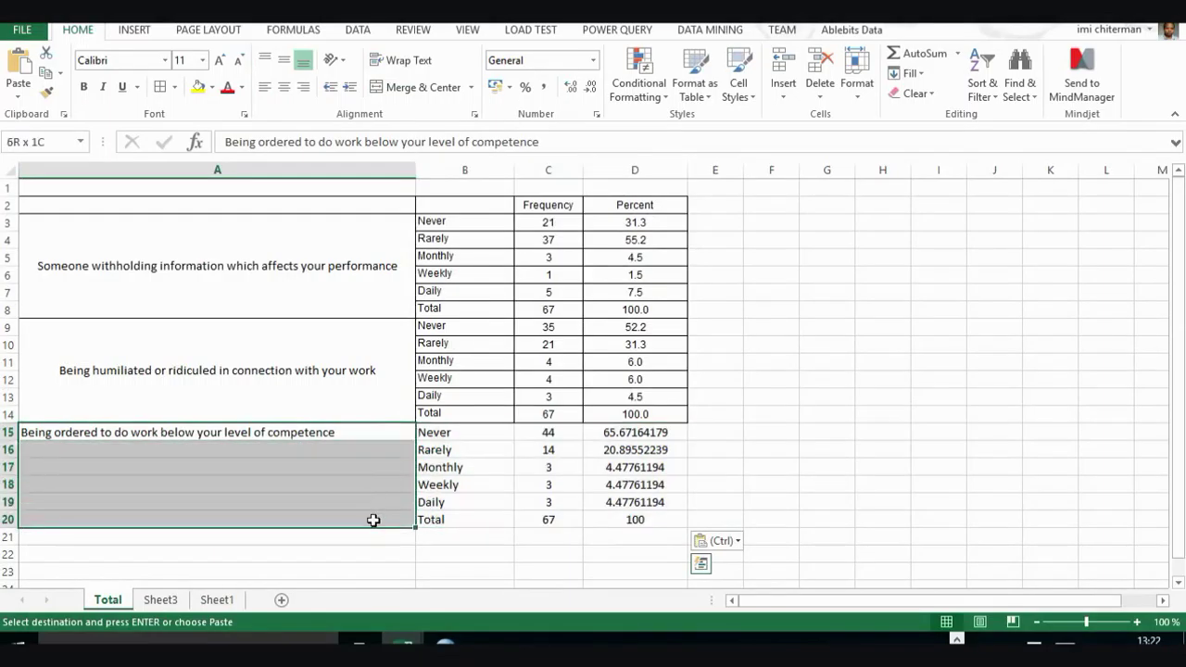
{"action": "left_click", "coordinate": [394, 87]}
{"action": "left_click", "coordinate": [284, 62]}
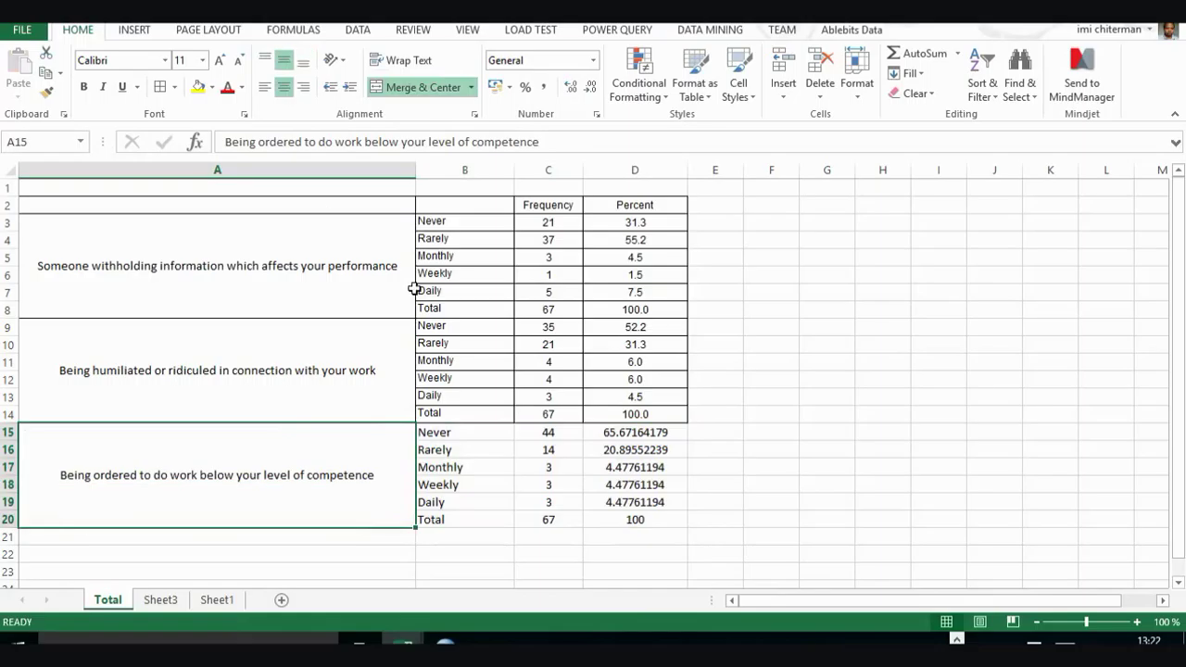
- Add all borders to the new block A15:D20 on the Total sheet
{"action": "left_click_drag", "start_coordinate": [627, 518], "coordinate": [383, 432]}
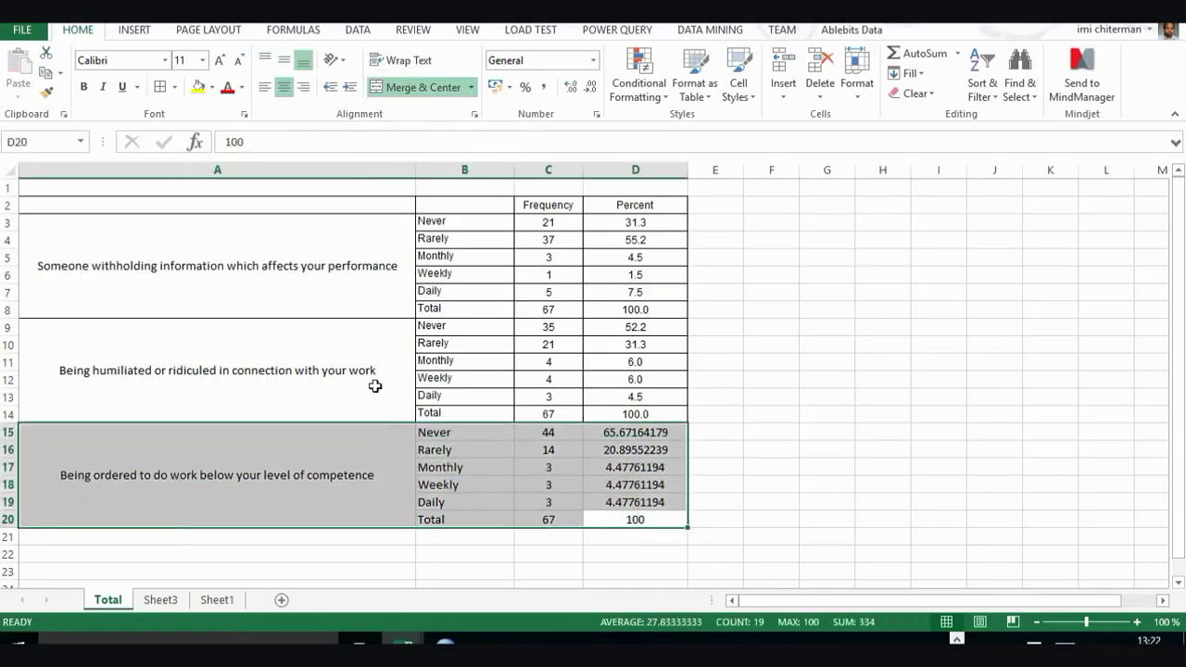
{"action": "left_click", "coordinate": [160, 87]}
{"action": "left_click", "coordinate": [636, 430]}
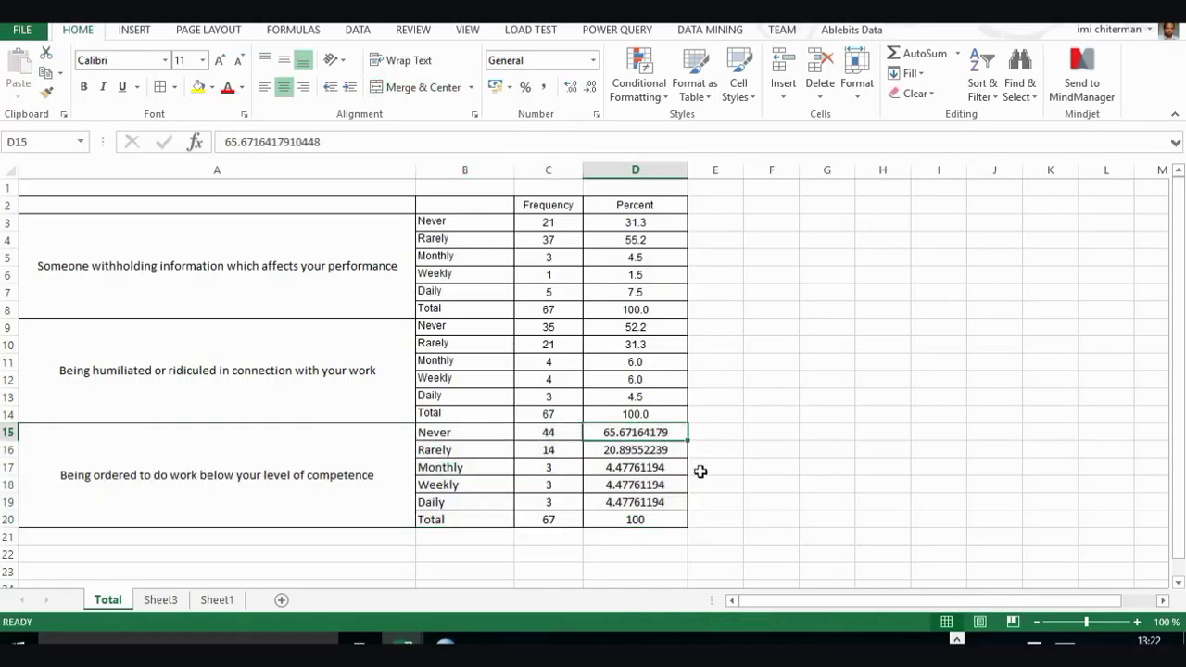
- Insert a 2-D pie chart of the percent values in D3:D7 and place it beside the table, starting near column F
{"action": "left_click_drag", "start_coordinate": [450, 223], "coordinate": [630, 224]}
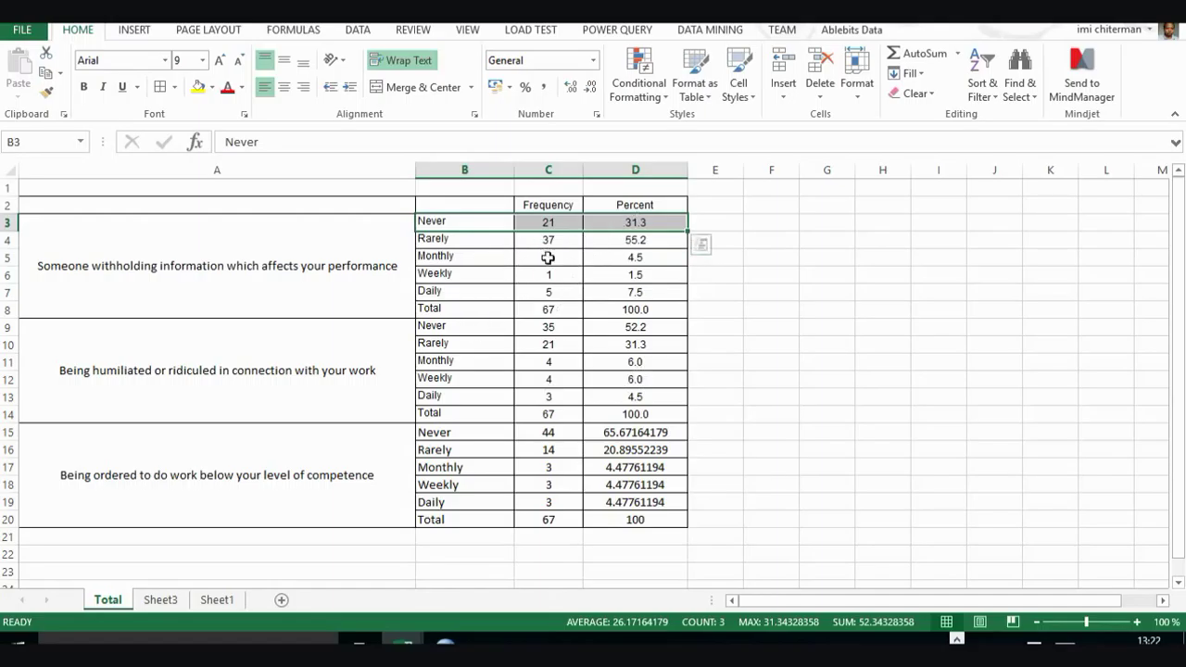
{"action": "left_click", "coordinate": [191, 266]}
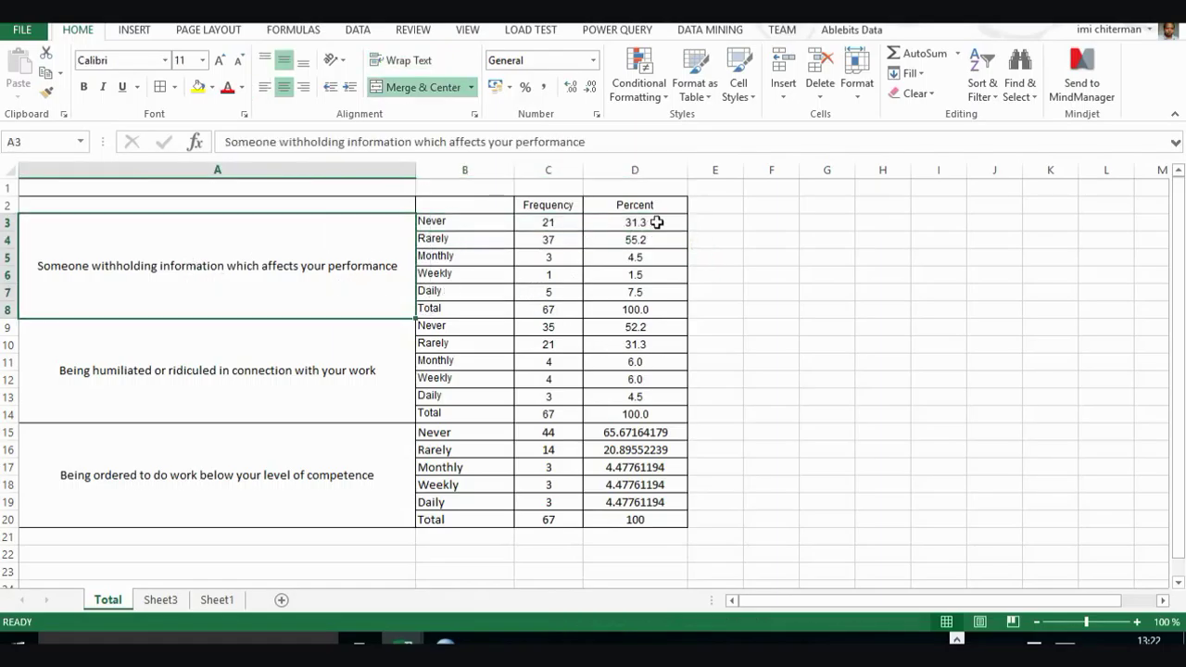
{"action": "left_click_drag", "start_coordinate": [656, 224], "coordinate": [640, 275]}
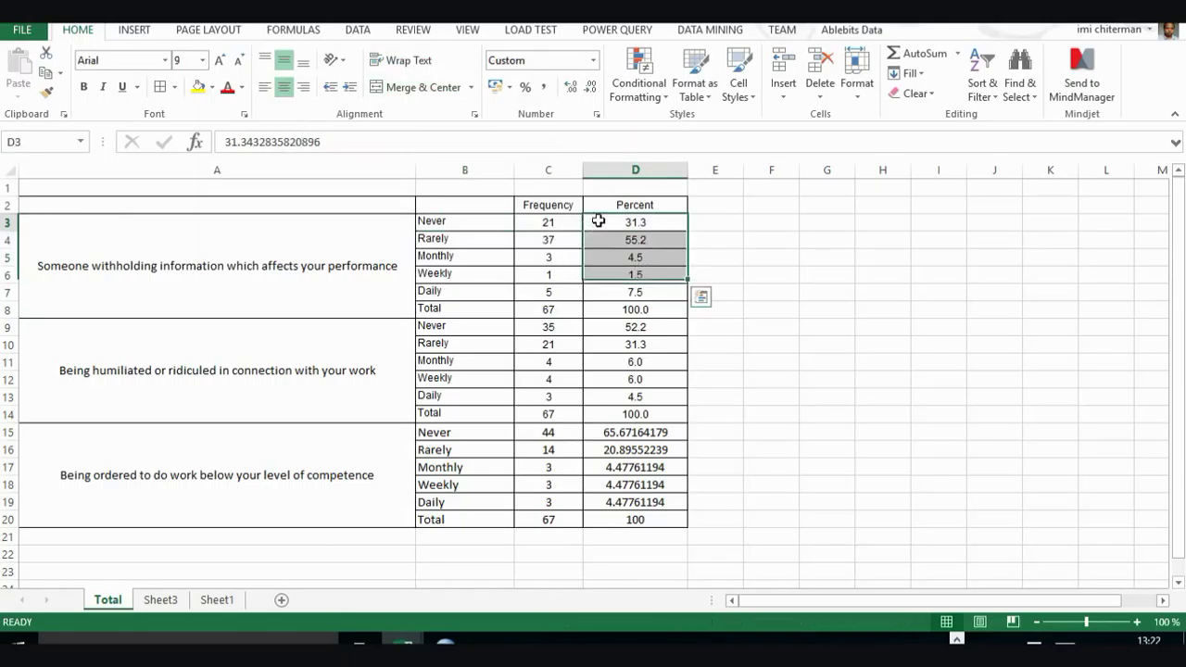
{"action": "left_click_drag", "start_coordinate": [598, 222], "coordinate": [611, 291]}
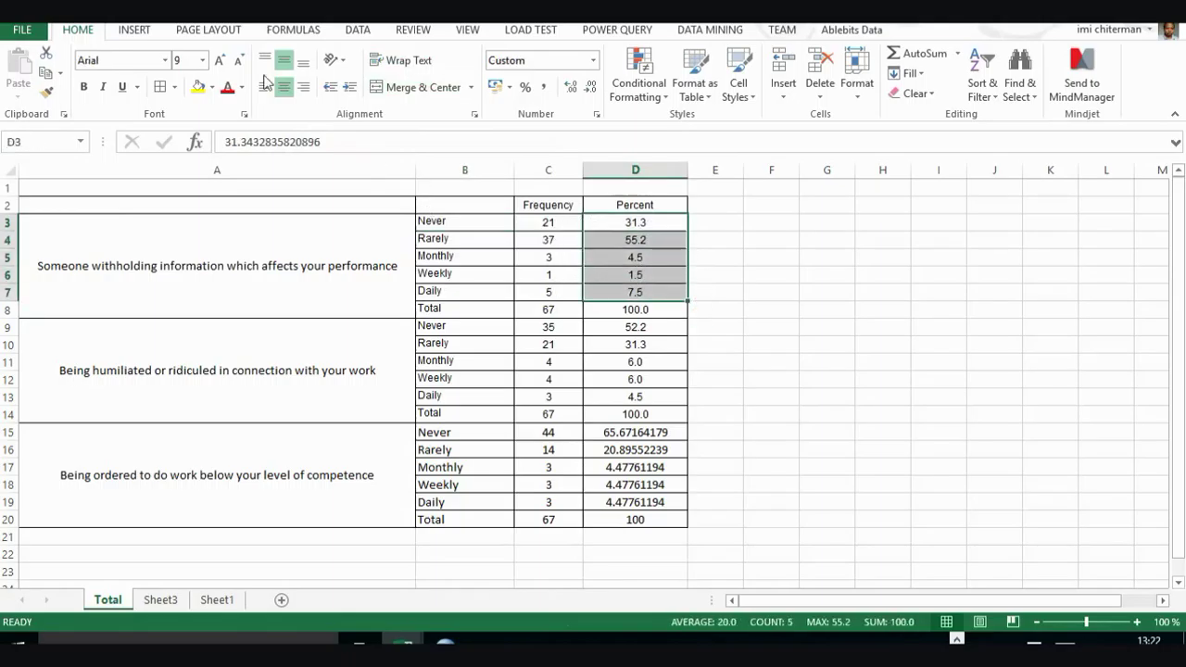
{"action": "left_click", "coordinate": [144, 35]}
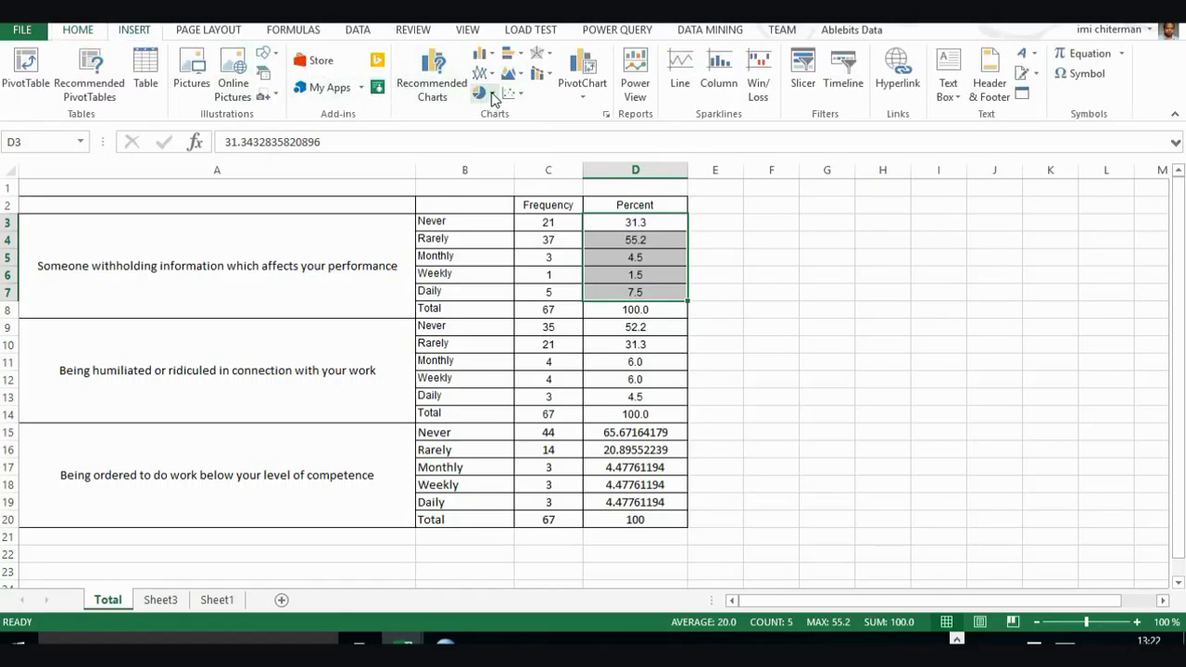
{"action": "left_click", "coordinate": [482, 53]}
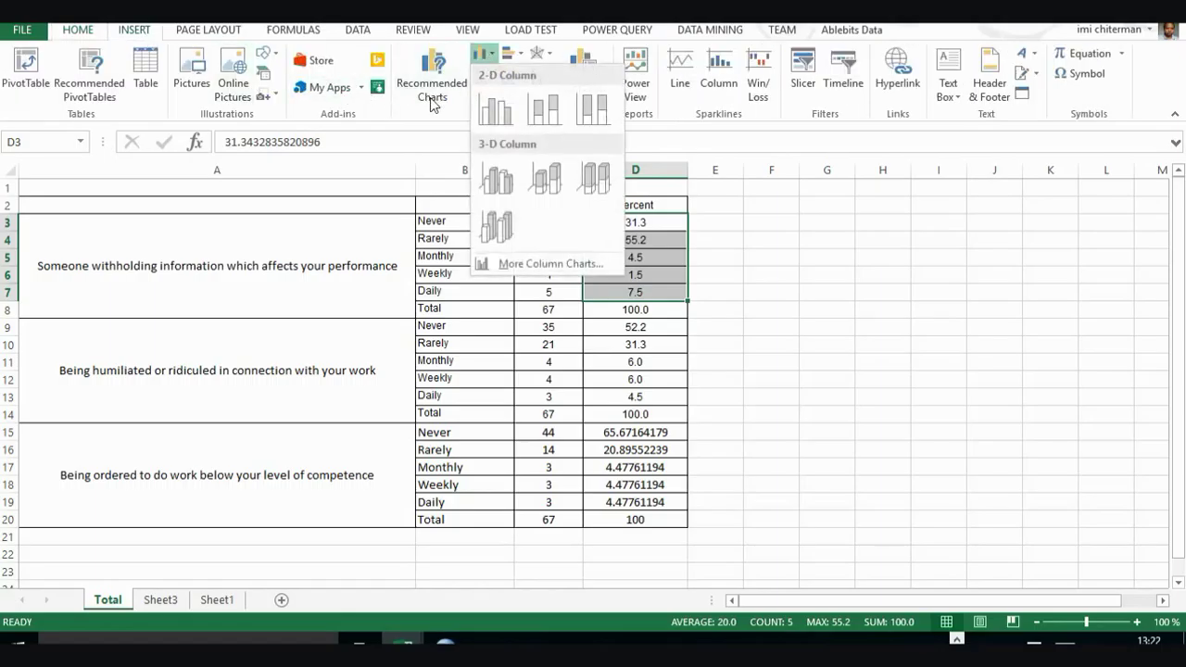
{"action": "left_click", "coordinate": [444, 111]}
{"action": "left_click", "coordinate": [483, 92]}
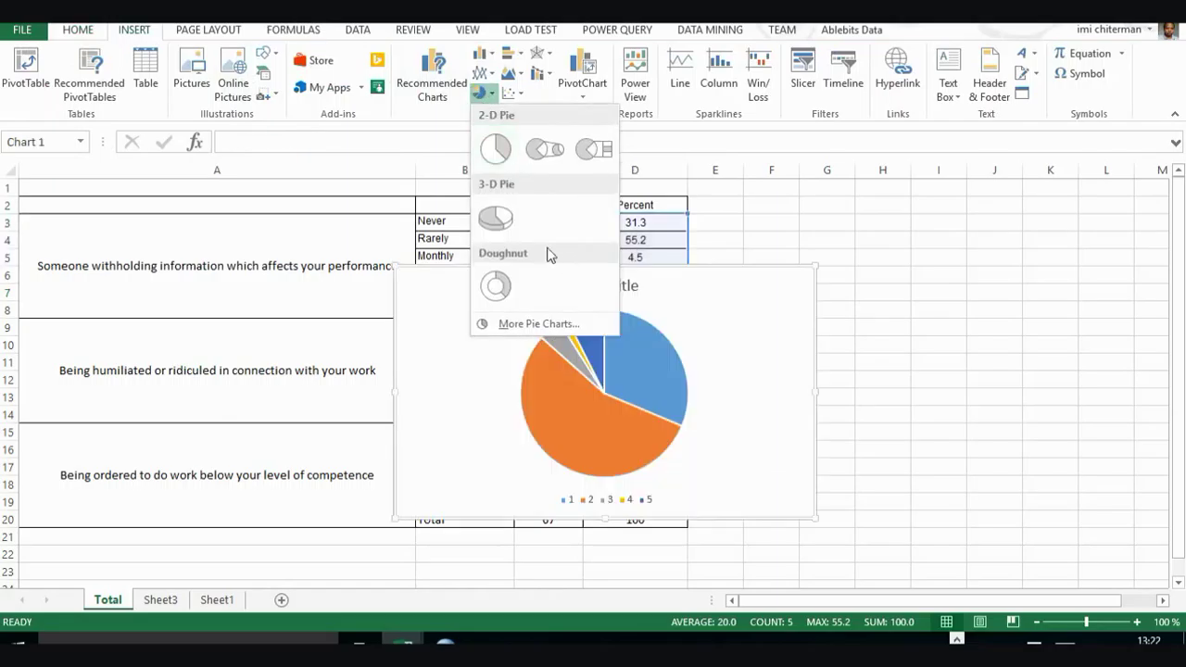
{"action": "left_click", "coordinate": [496, 151]}
{"action": "left_click_drag", "start_coordinate": [760, 297], "coordinate": [1120, 207]}
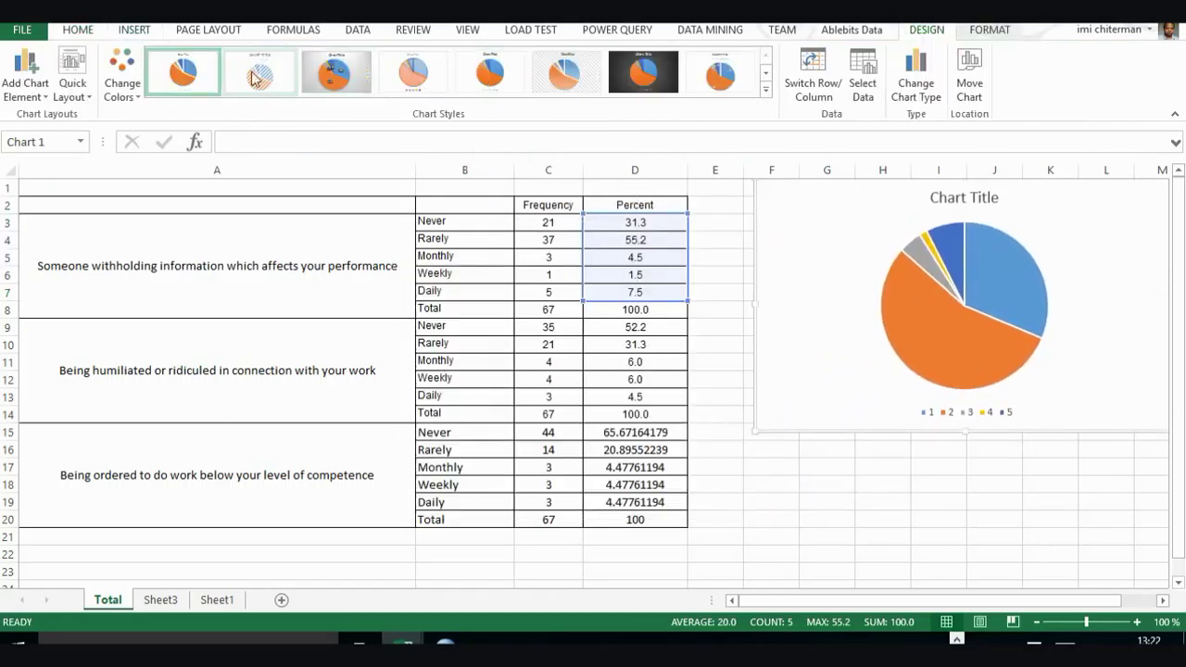
- Apply the chart style with the grey gradient background and dark percentage labels to the pie chart
{"action": "left_click", "coordinate": [413, 71]}
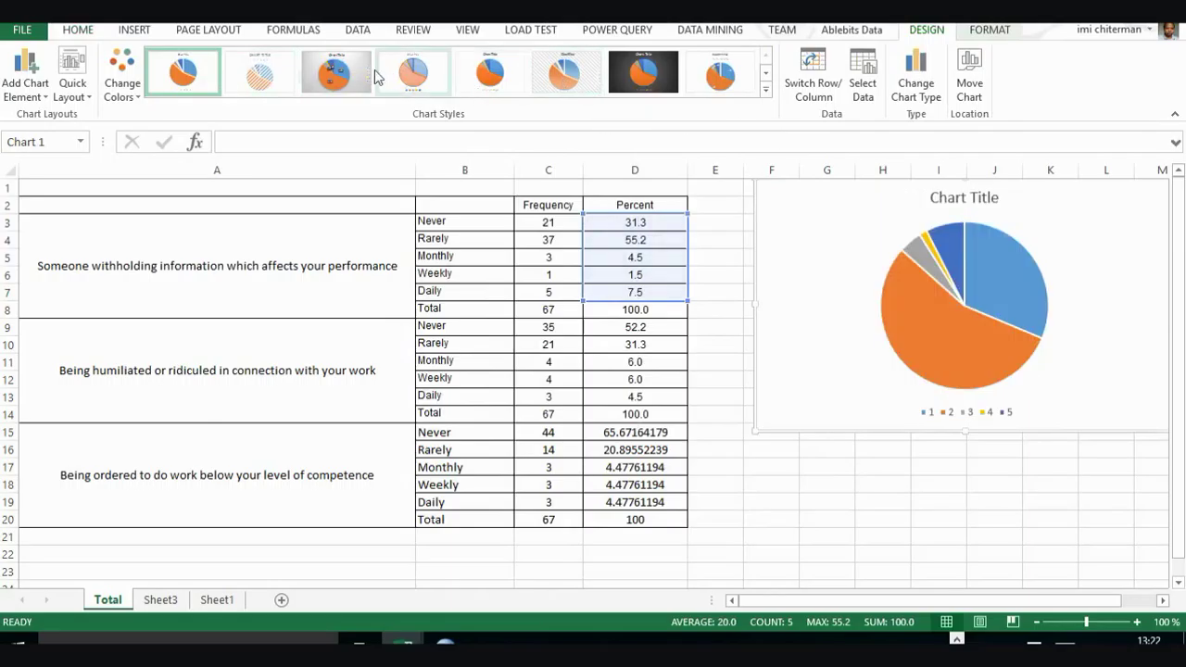
{"action": "left_click", "coordinate": [336, 80]}
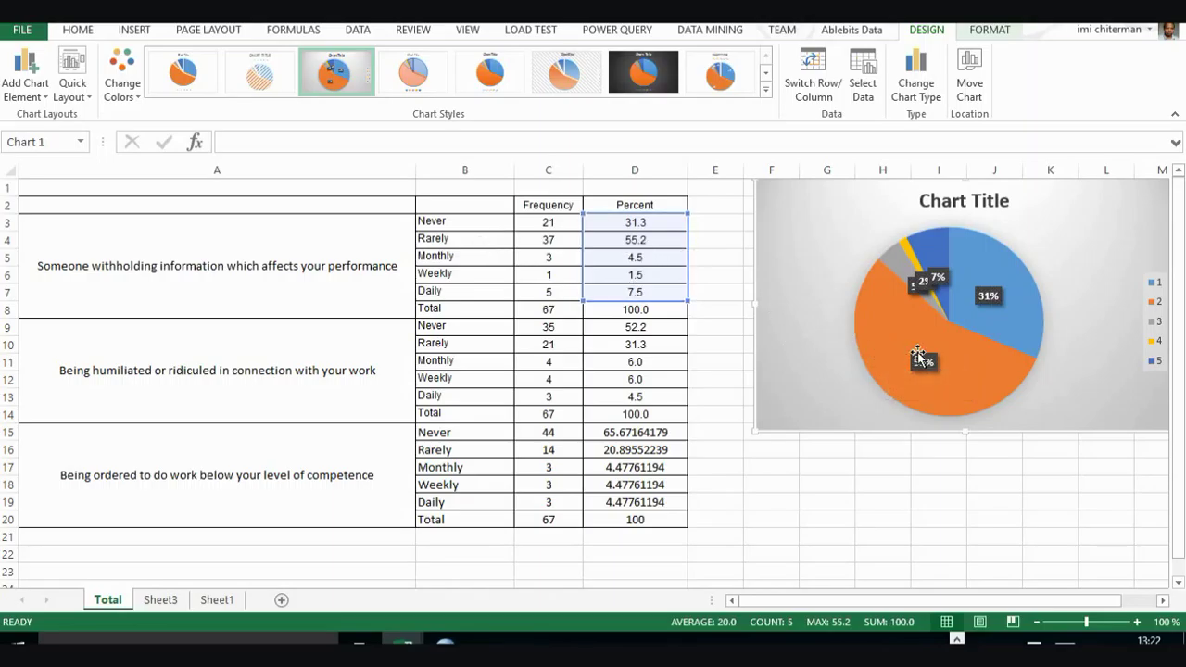
{"action": "mouse_move", "coordinate": [936, 341]}
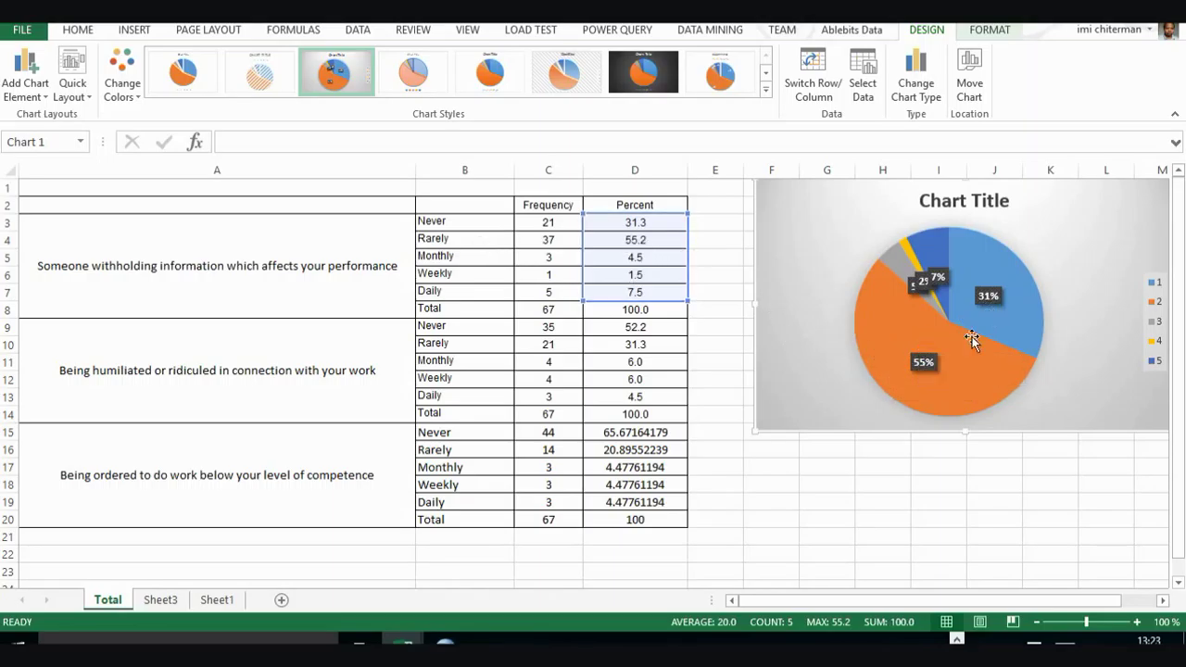